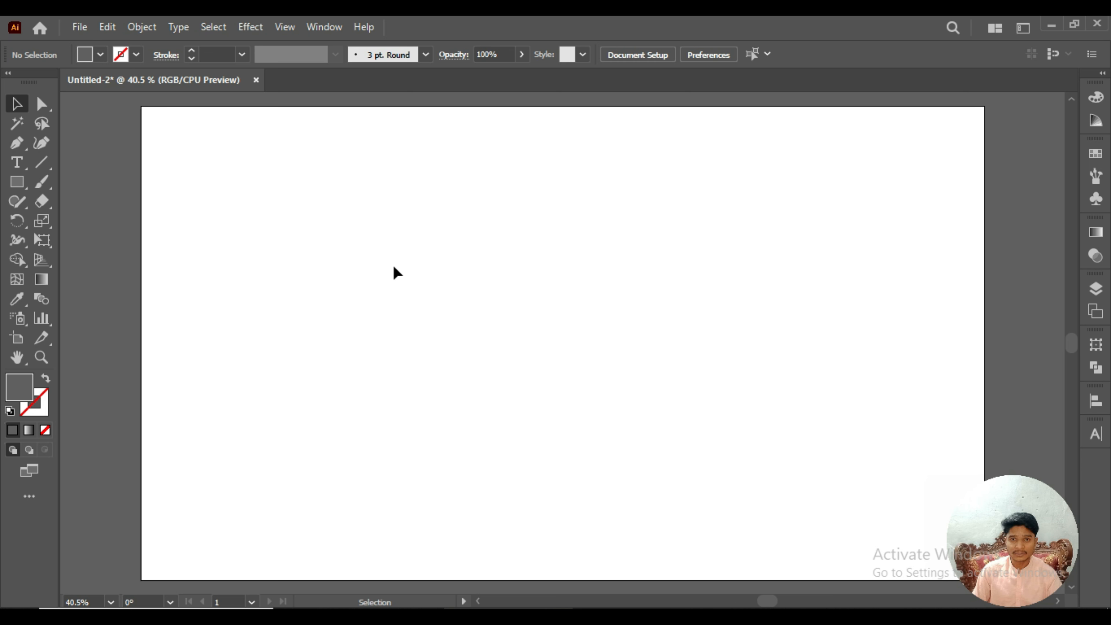
- Draw a wide rectangle in the upper-left area of the artboard
left_click(17, 181)
left_click_drag(228, 172, 383, 266)
key("v")
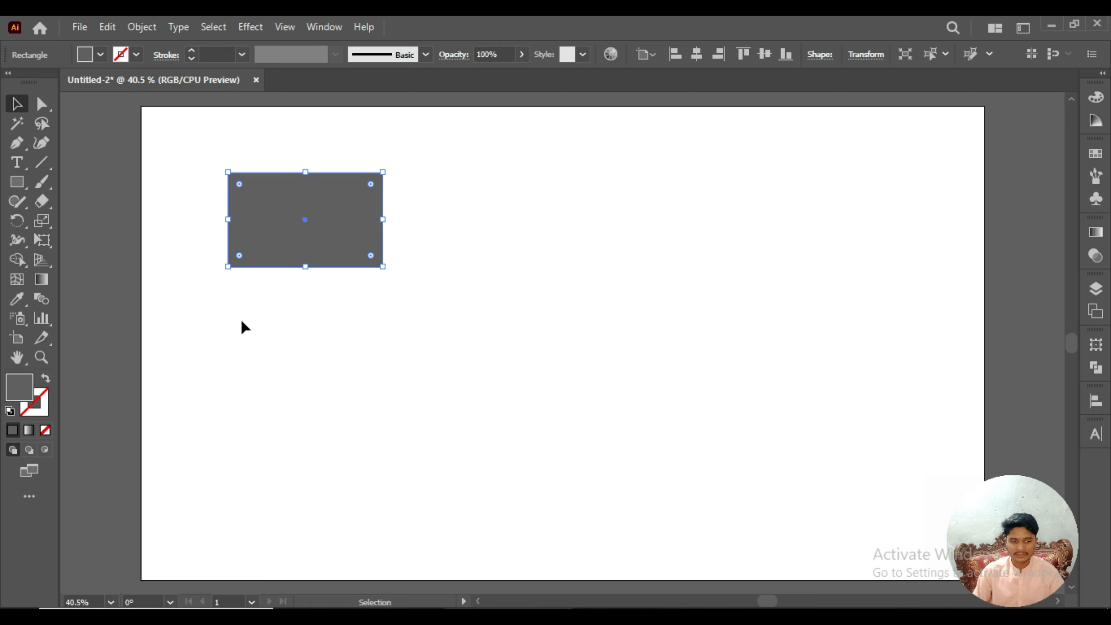
- Change the rectangle's fill color to pure red and deselect it
double_click(20, 386)
left_click_drag(296, 293, 350, 247)
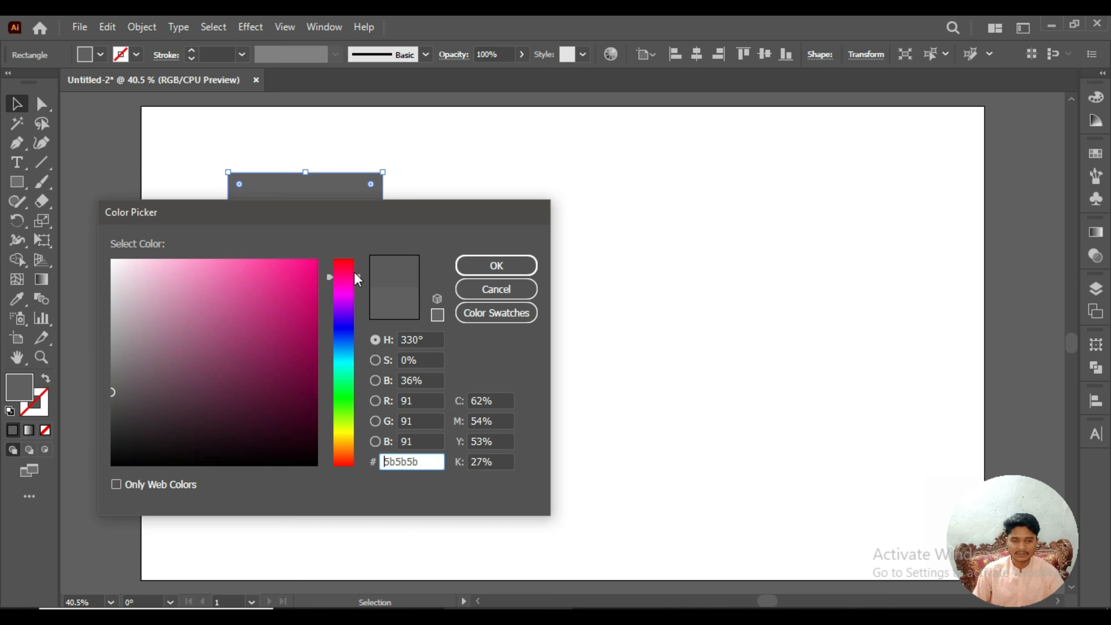
key("Escape")
double_click(19, 387)
left_click_drag(243, 298, 352, 243)
left_click(463, 266)
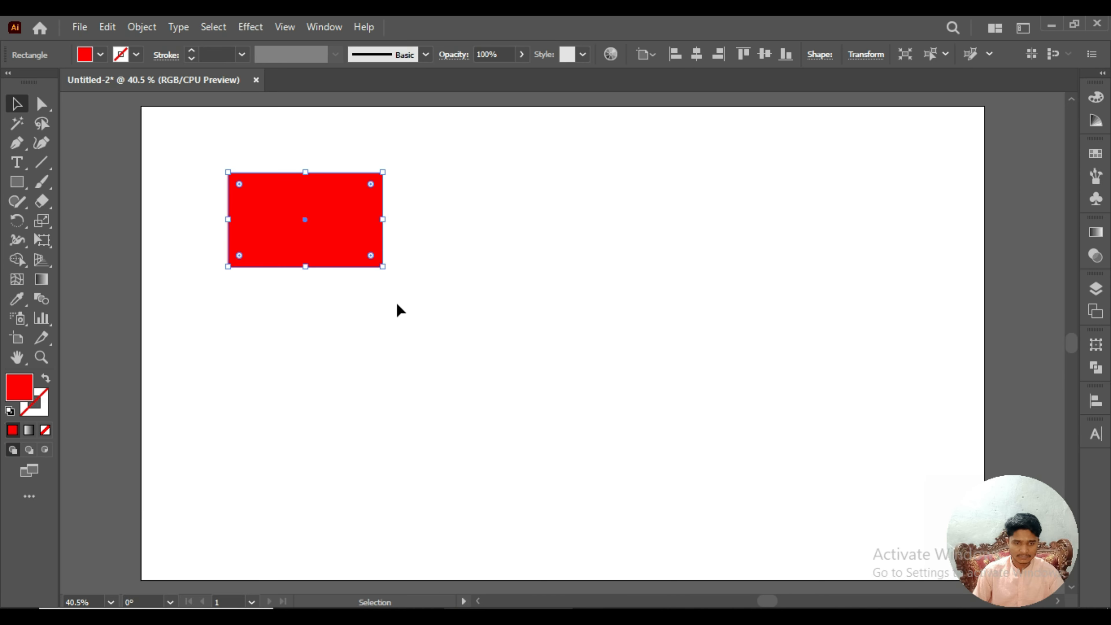
left_click(365, 316)
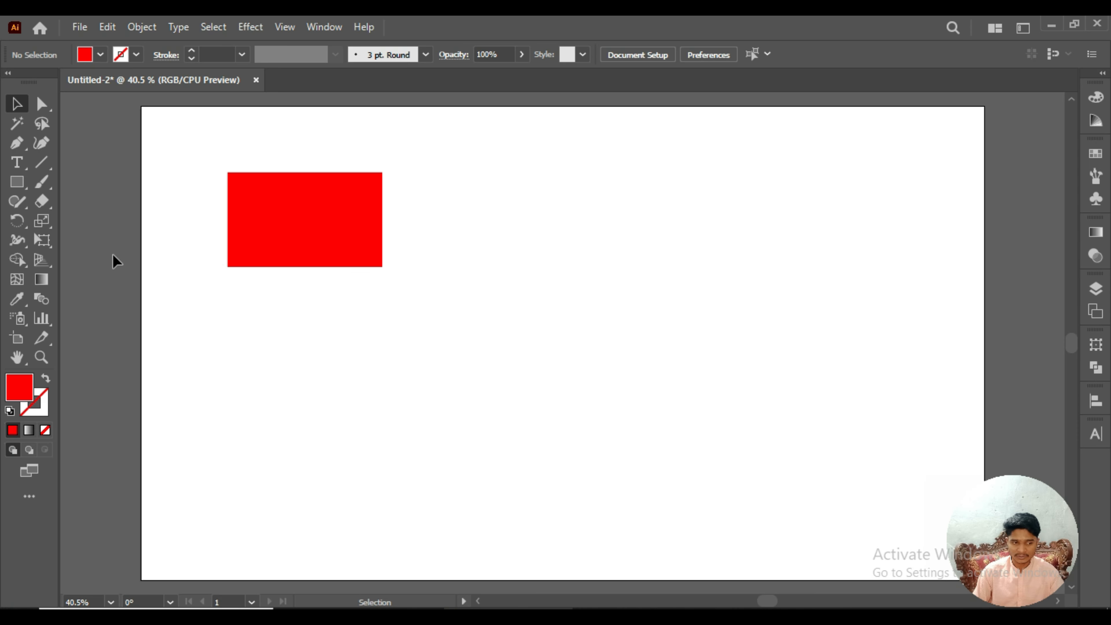
- Draw a rectangle about 176 by 215 pt over the right half of the red one and fill it with green 00ff00
left_click(16, 181)
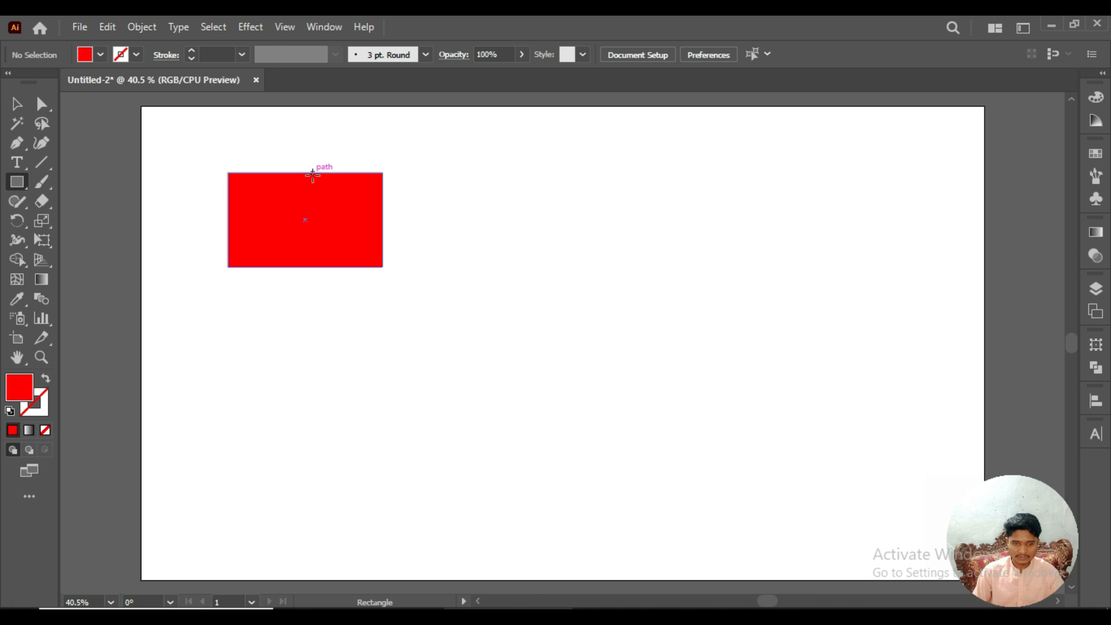
left_click_drag(305, 172, 382, 266)
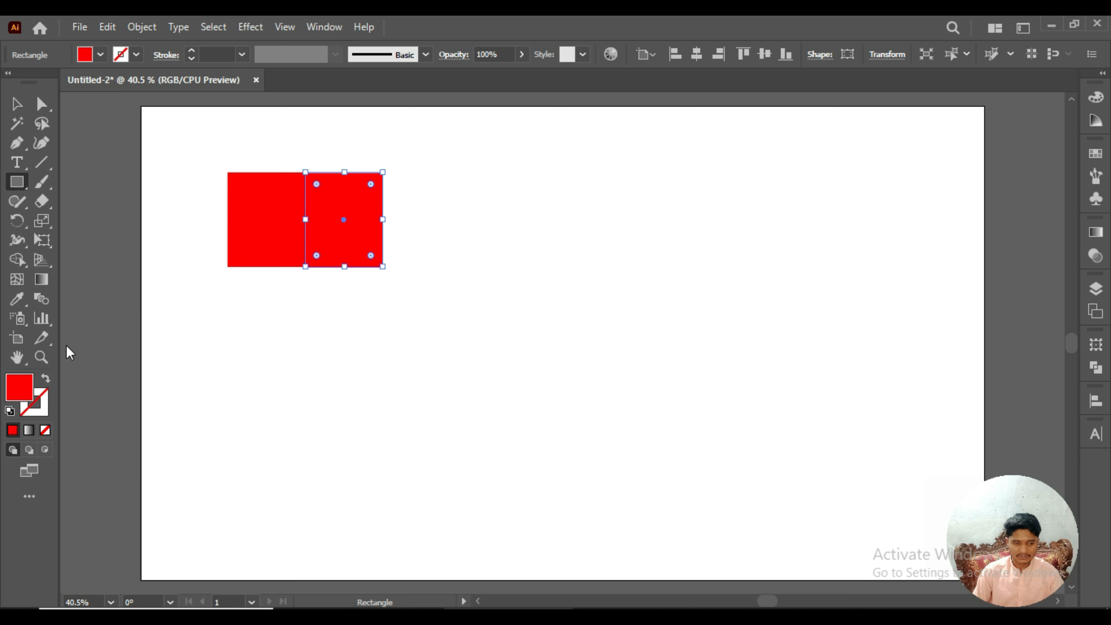
double_click(19, 387)
left_click(345, 397)
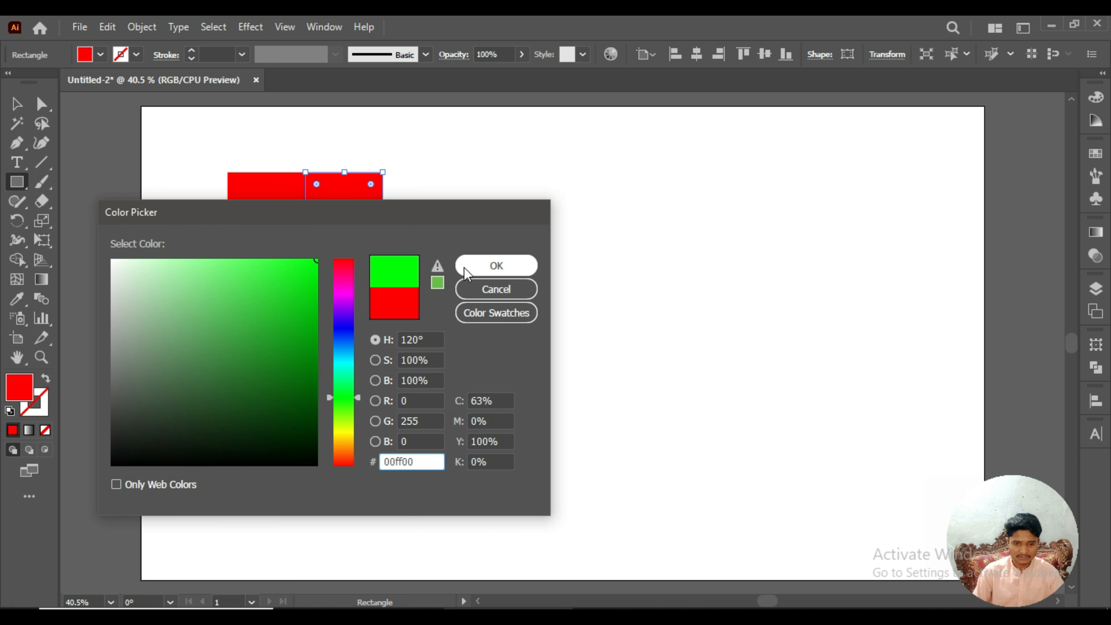
left_click(466, 267)
- Move the green rectangle off the red one and delete it
left_click(357, 328)
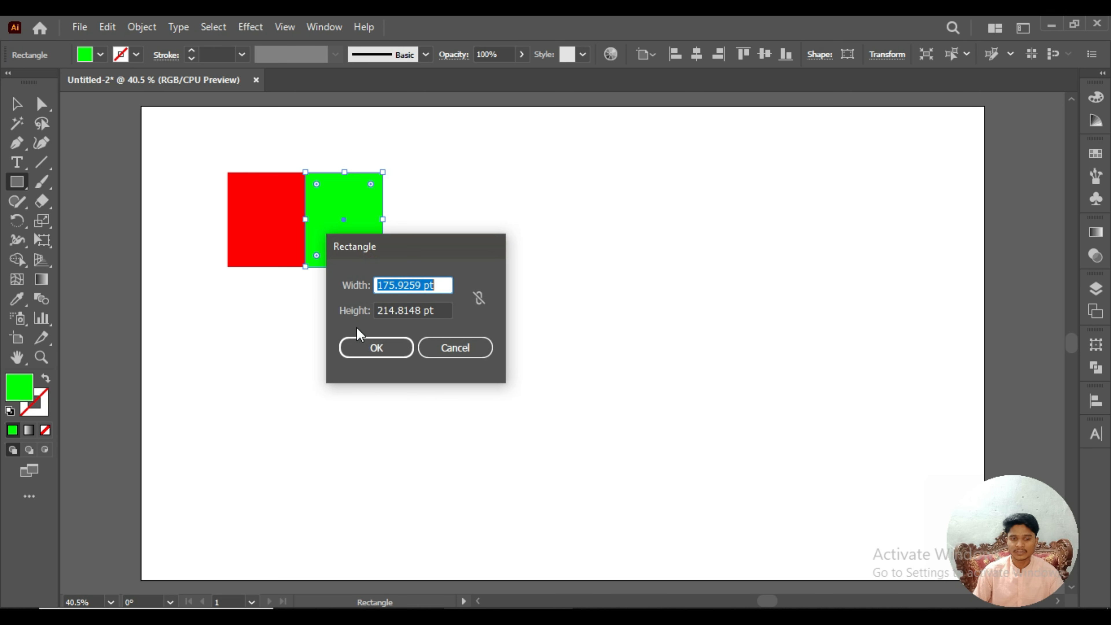
left_click(446, 356)
key("v")
left_click(228, 129)
left_click(259, 211)
left_click(338, 212)
left_click_drag(335, 209, 583, 219)
key("Delete")
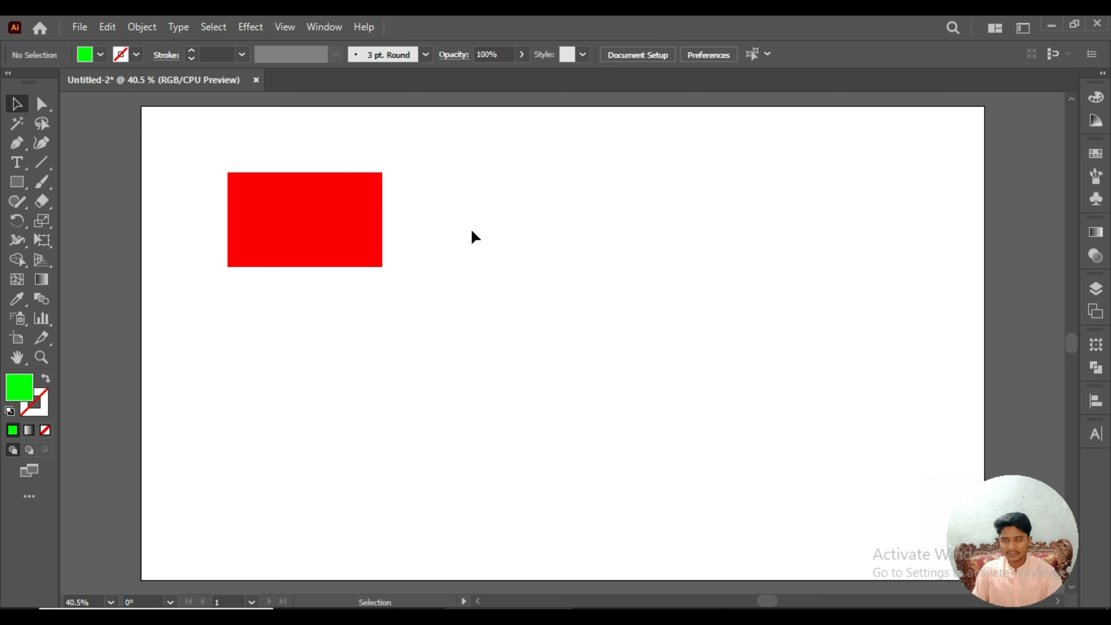
- Move the red rectangle near the centre of the artboard
left_click_drag(380, 221, 634, 233)
left_click_drag(545, 230, 421, 307)
left_click_drag(429, 302, 484, 295)
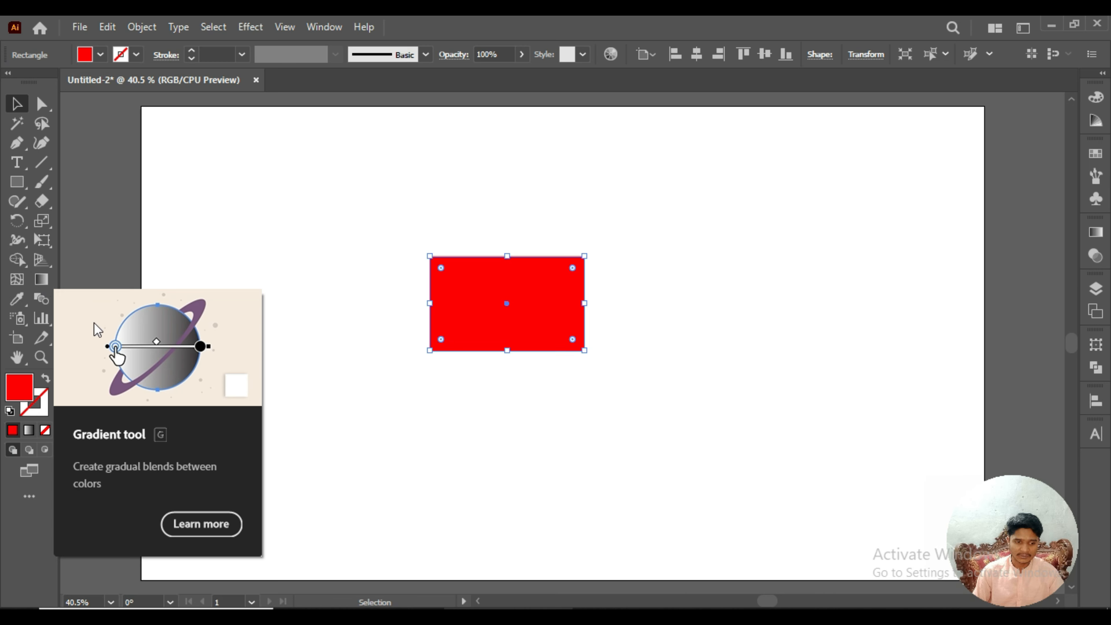
- Apply a white-to-black linear gradient to the red rectangle's fill and deselect it
left_click(46, 282)
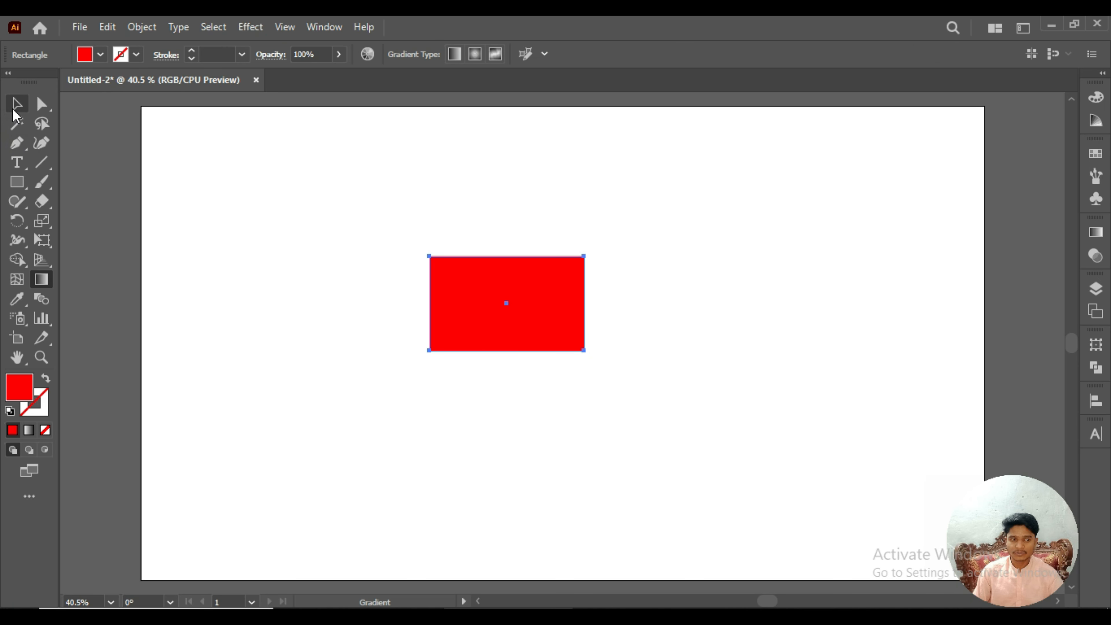
key("v")
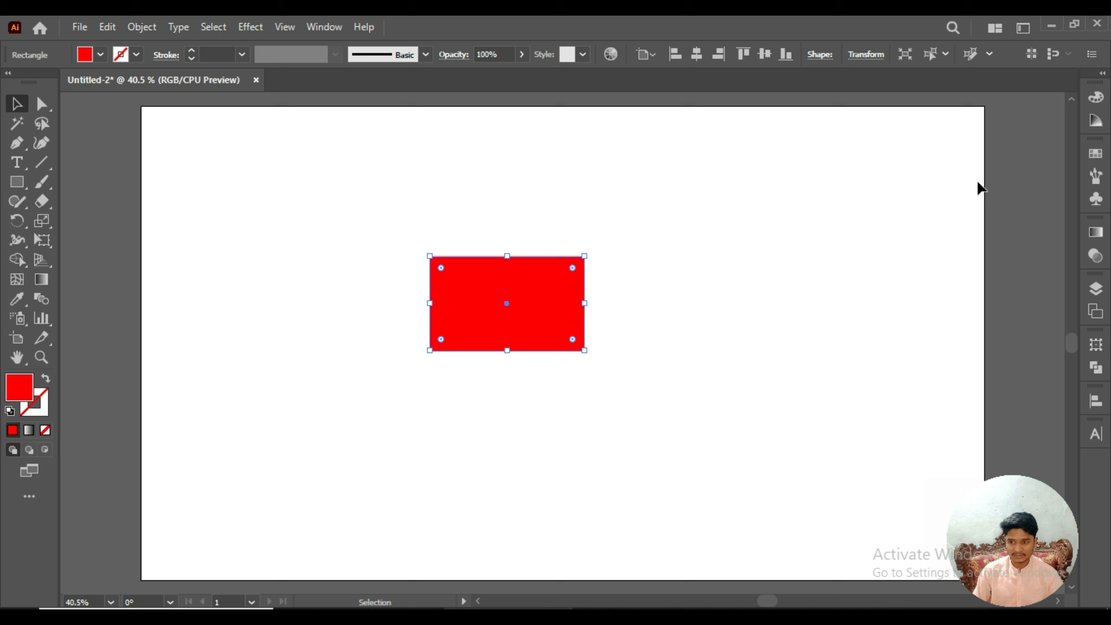
left_click(1096, 233)
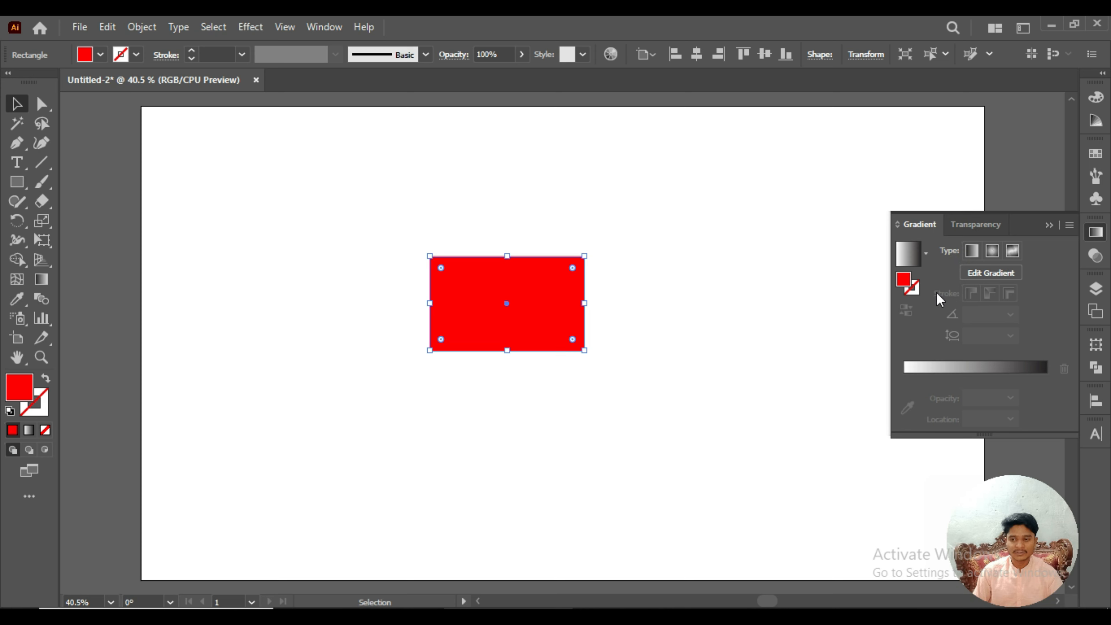
left_click(948, 371)
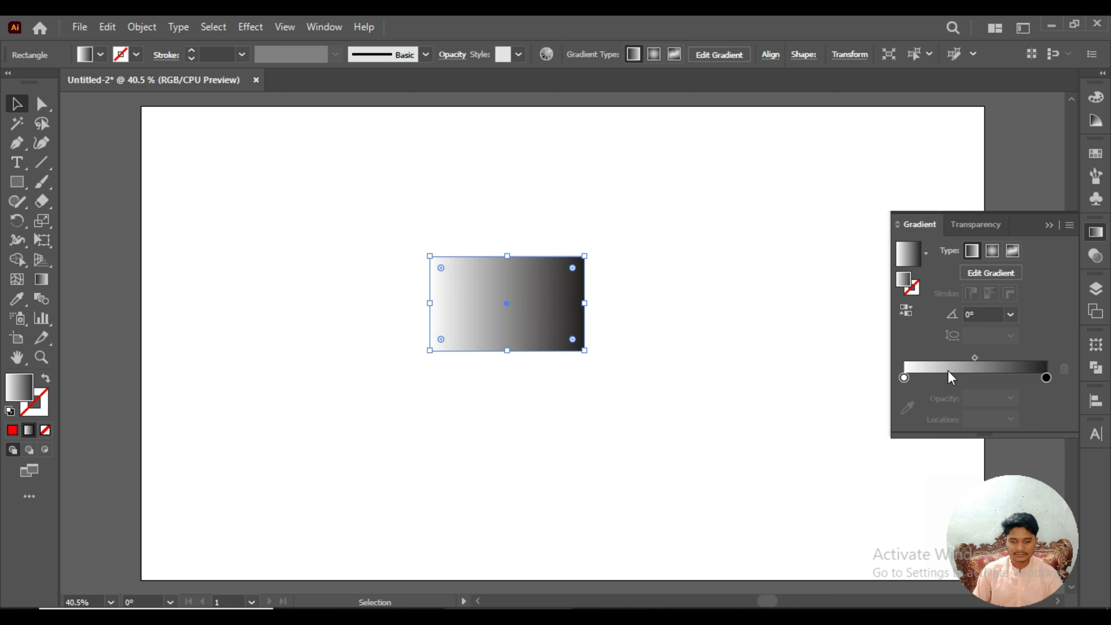
left_click(1048, 225)
left_click(776, 270)
left_click(575, 303)
left_click(657, 275)
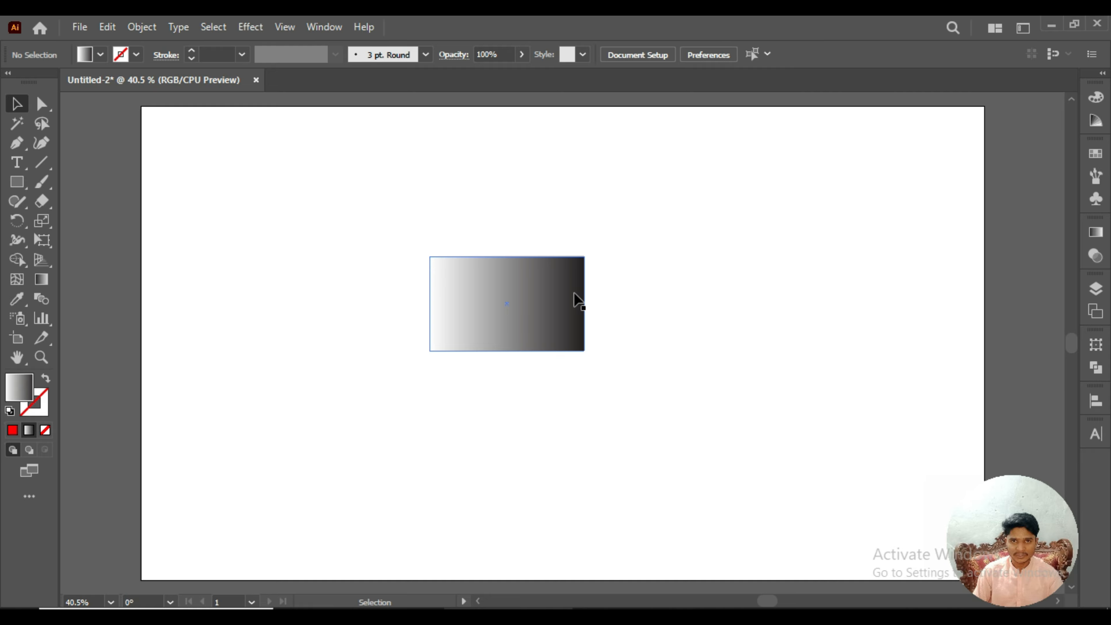
left_click(570, 290)
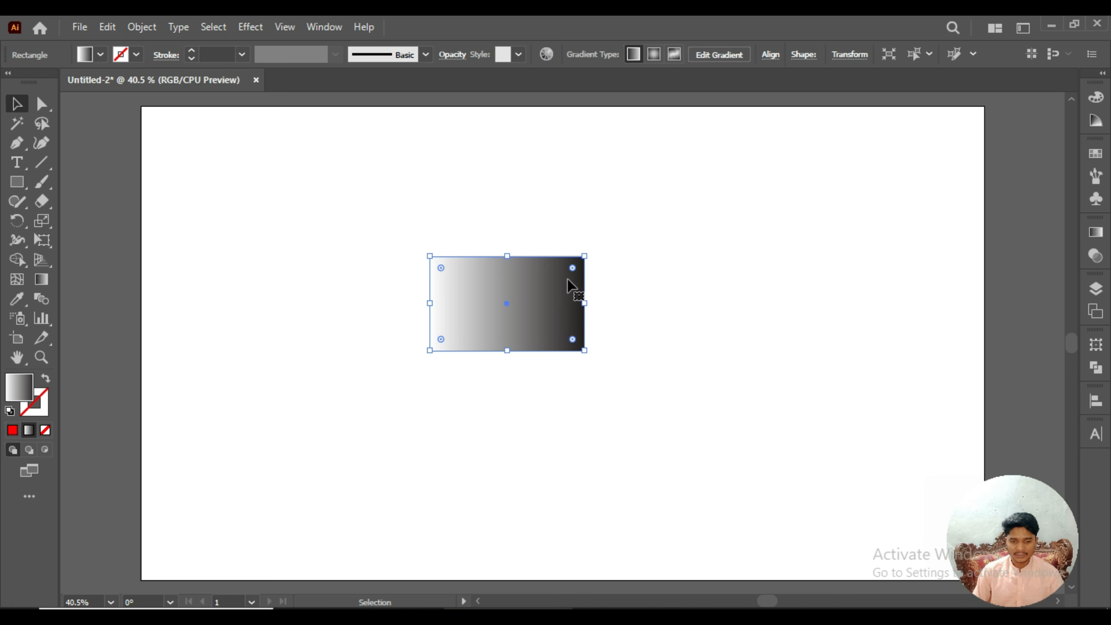
left_click(717, 259)
- Switch the rectangle gradient's white color stop to RGB mode and set it to red ff0000
left_click(540, 324)
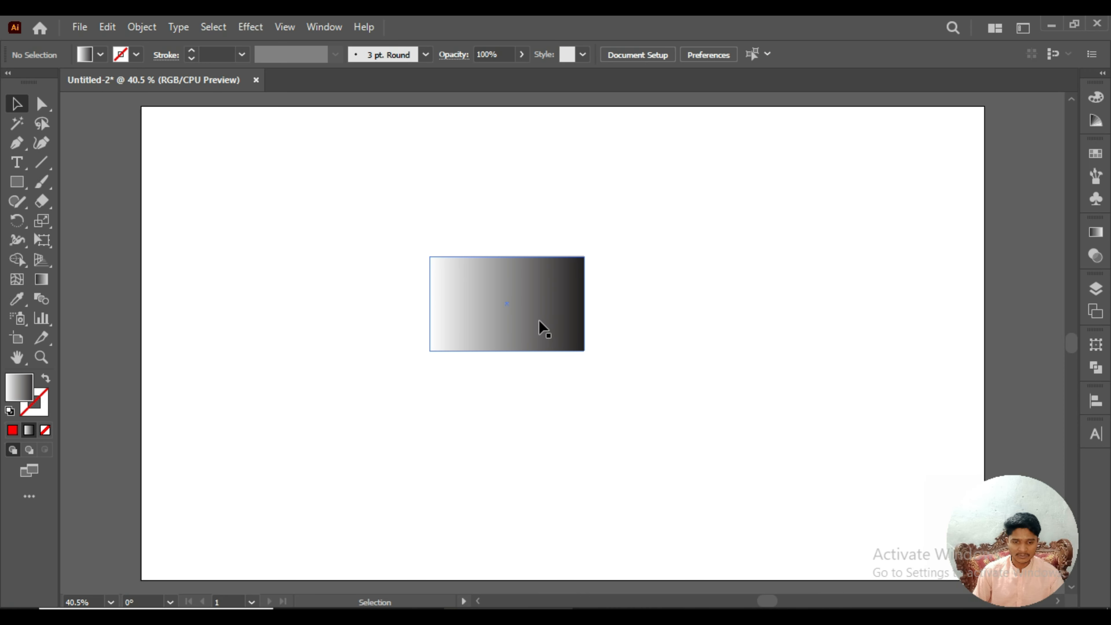
left_click(1097, 234)
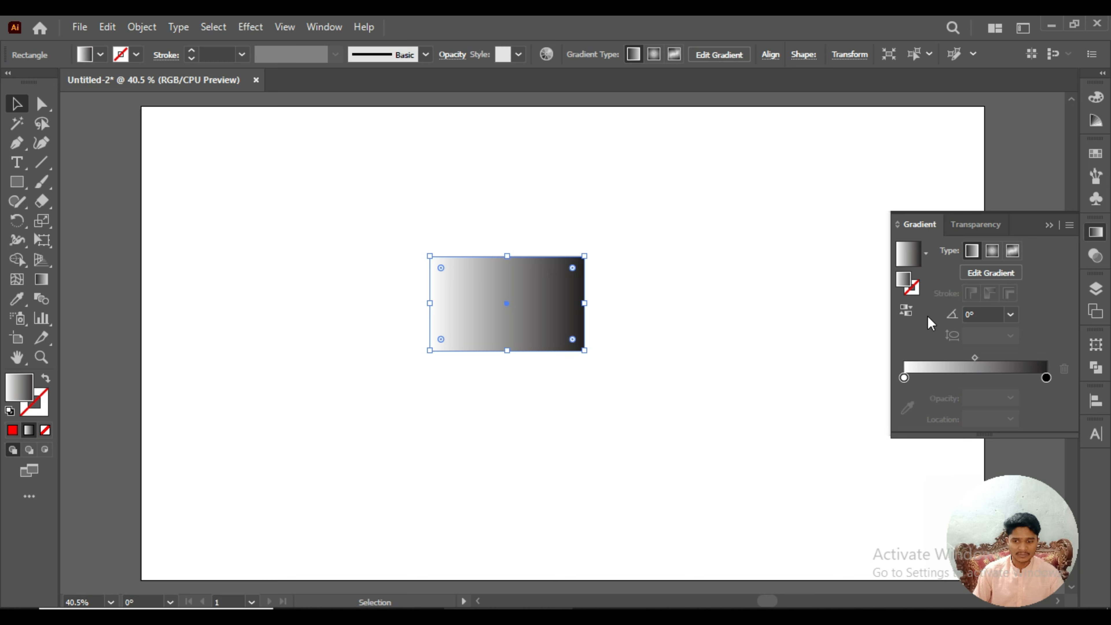
left_click(42, 279)
left_click(1097, 234)
left_click(1097, 234)
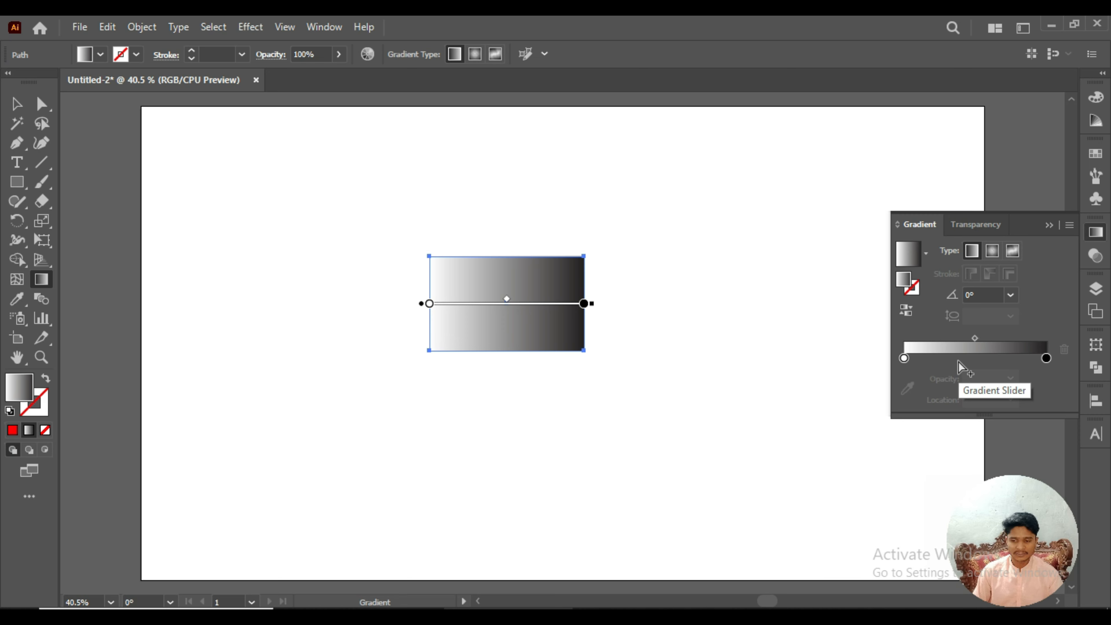
left_click(904, 359)
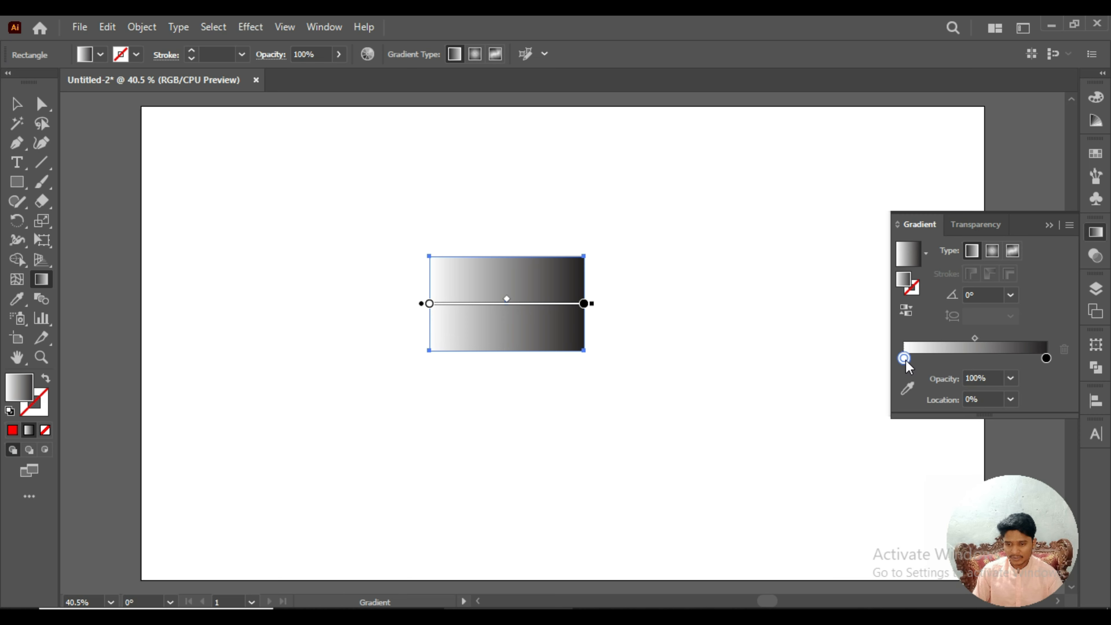
double_click(904, 359)
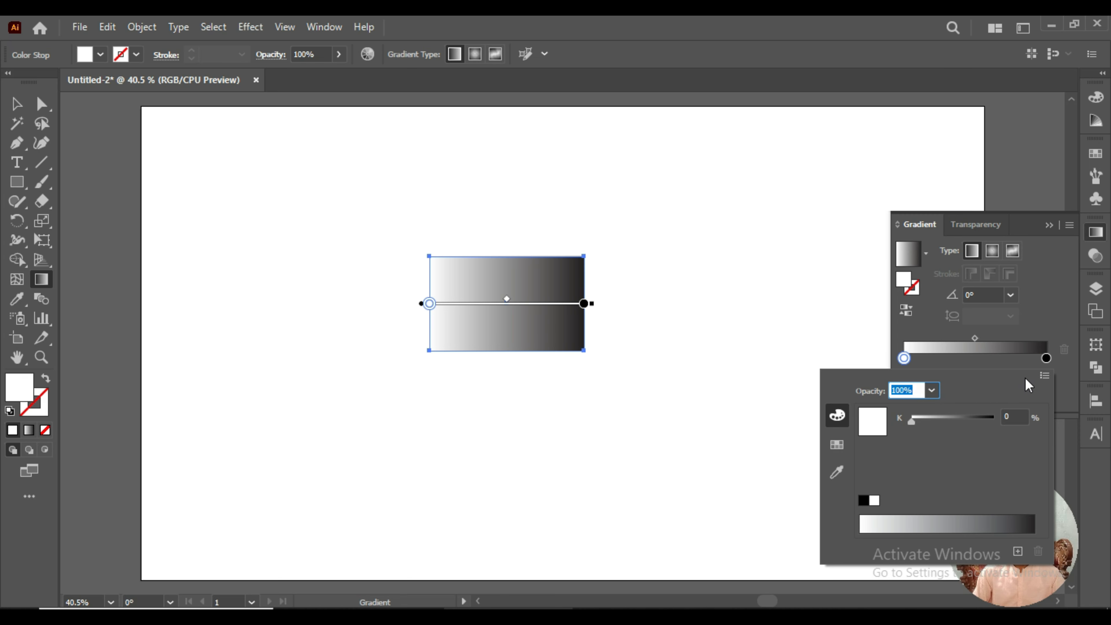
left_click(1044, 376)
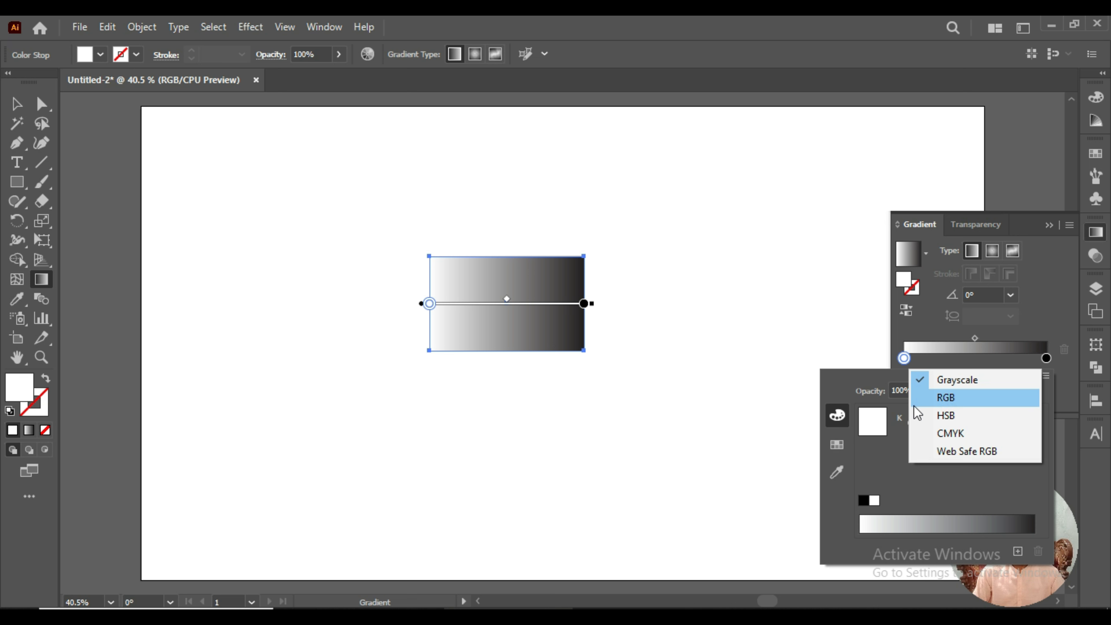
left_click(969, 399)
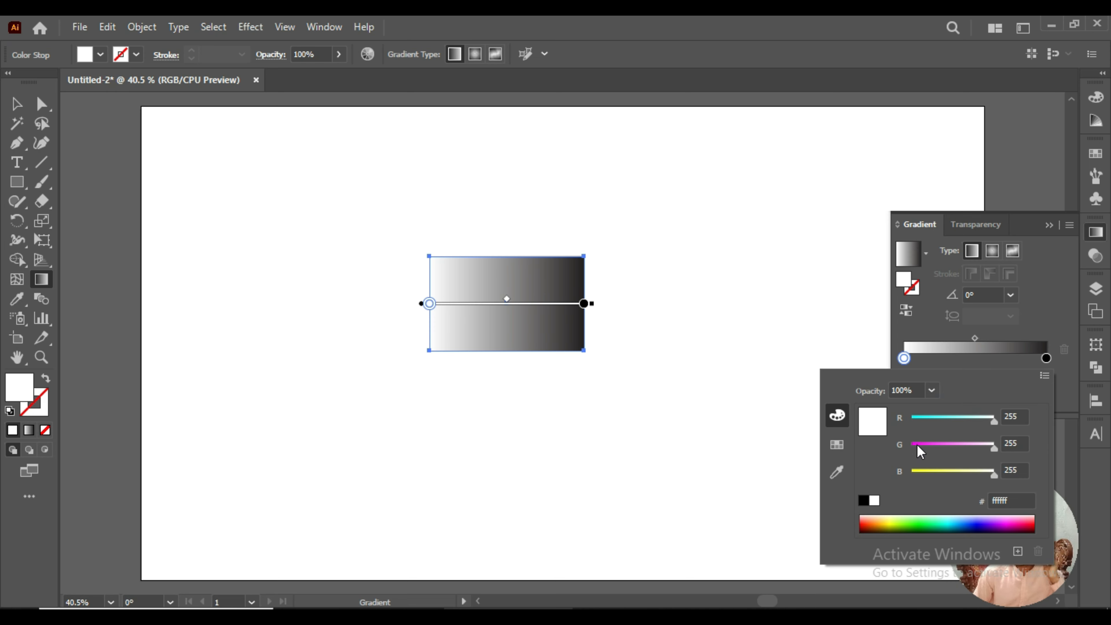
left_click_drag(920, 452, 898, 479)
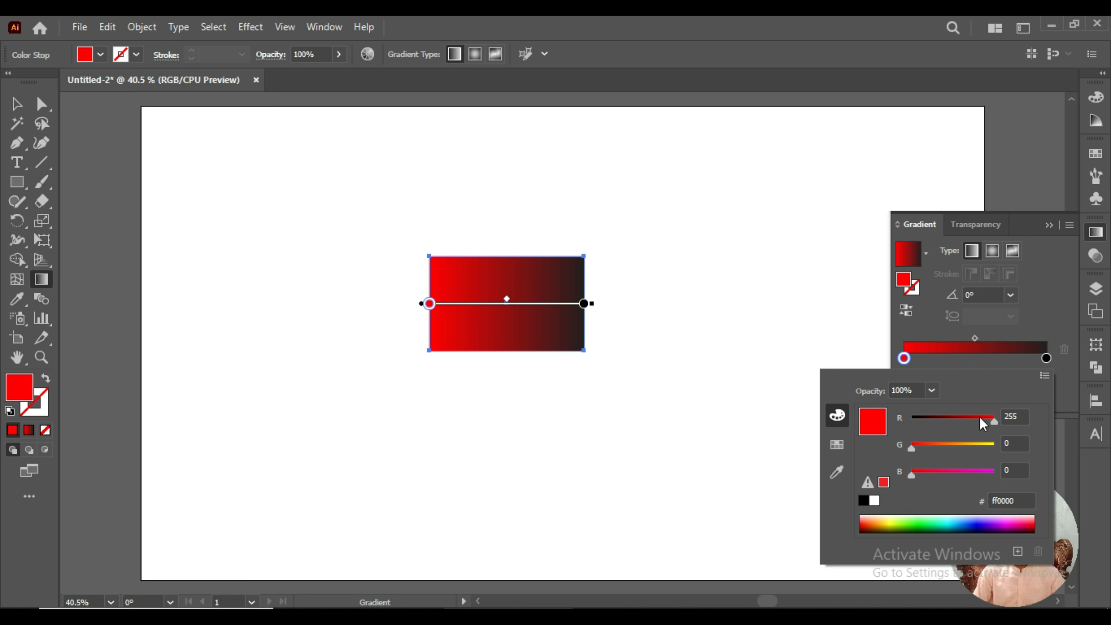
- Switch the gradient's black end stop to RGB mode and set it to green 00ff00
double_click(1045, 357)
left_click(1045, 377)
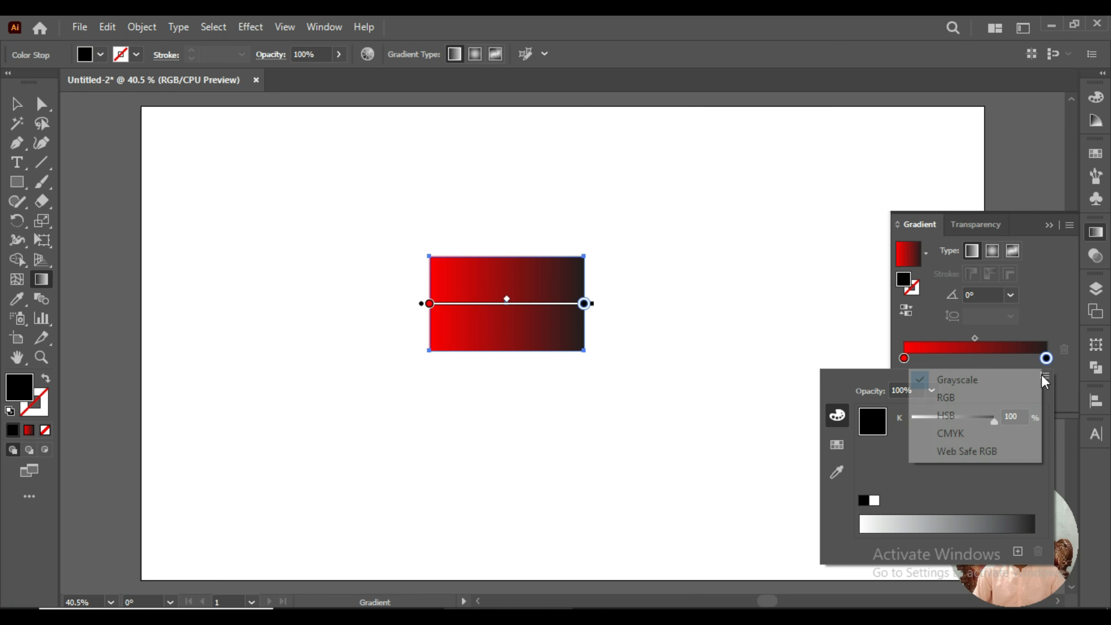
left_click(945, 397)
left_click(962, 444)
left_click_drag(964, 451, 1000, 446)
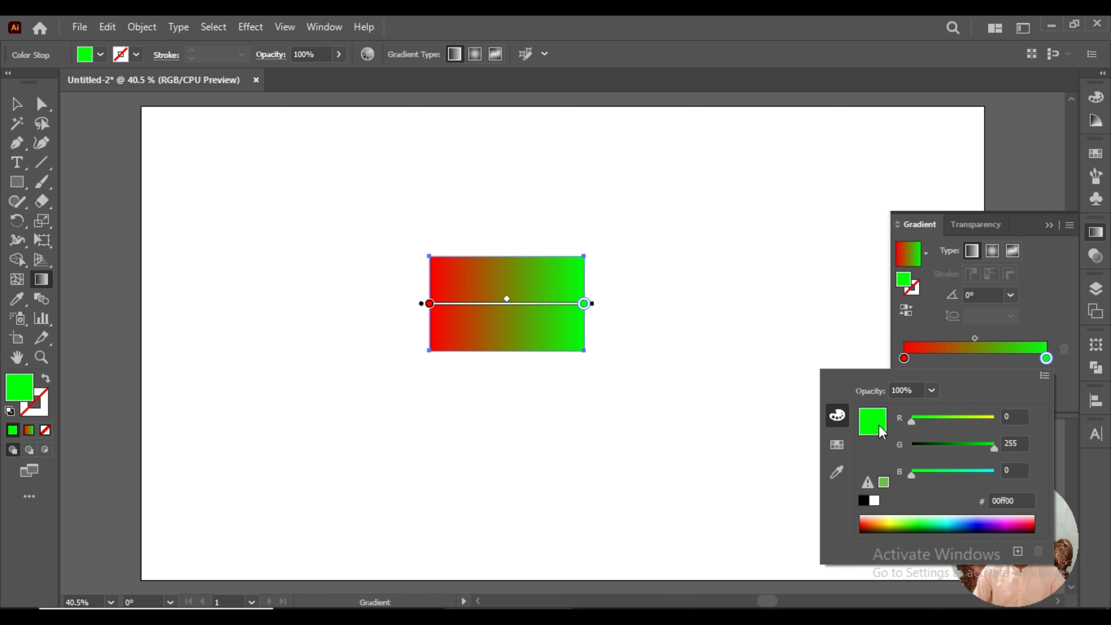
key("v")
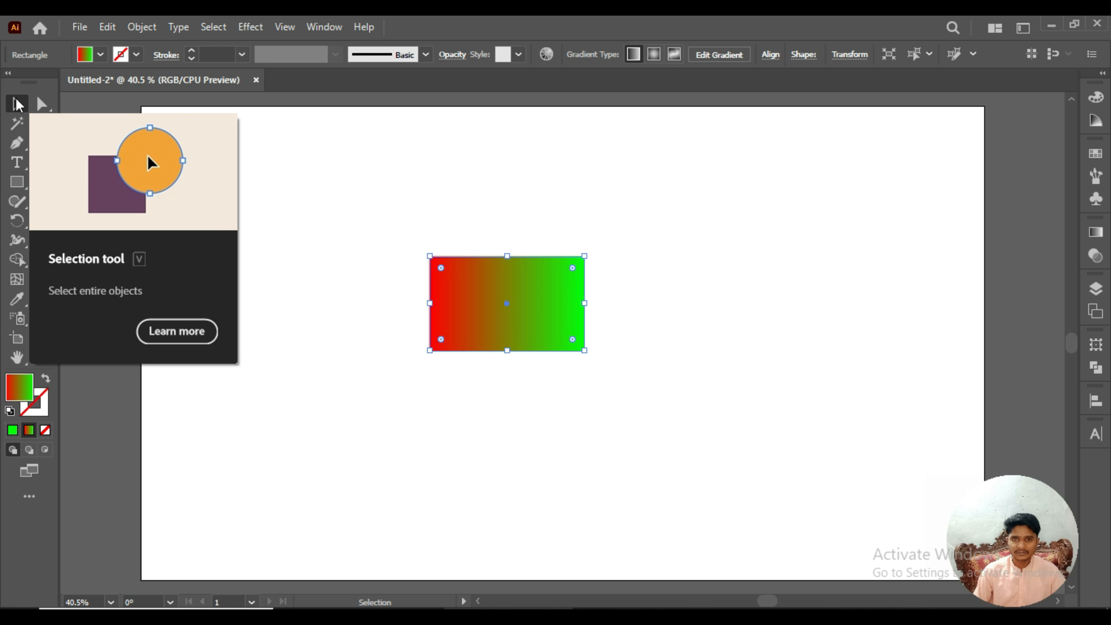
left_click(399, 244)
left_click(442, 284)
left_click(396, 279)
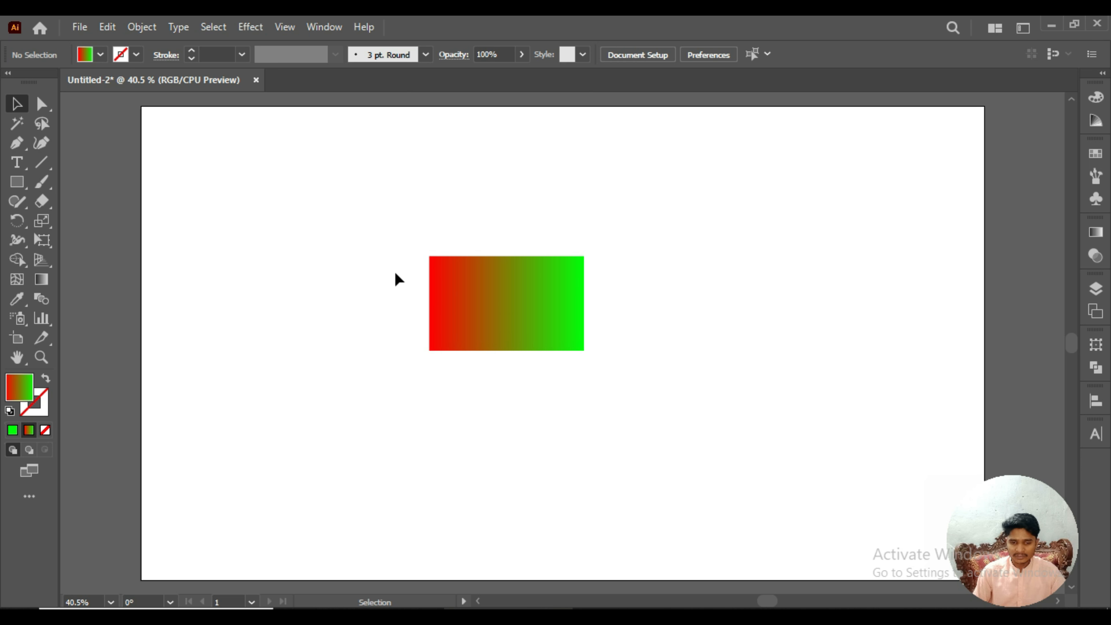
left_click(449, 283)
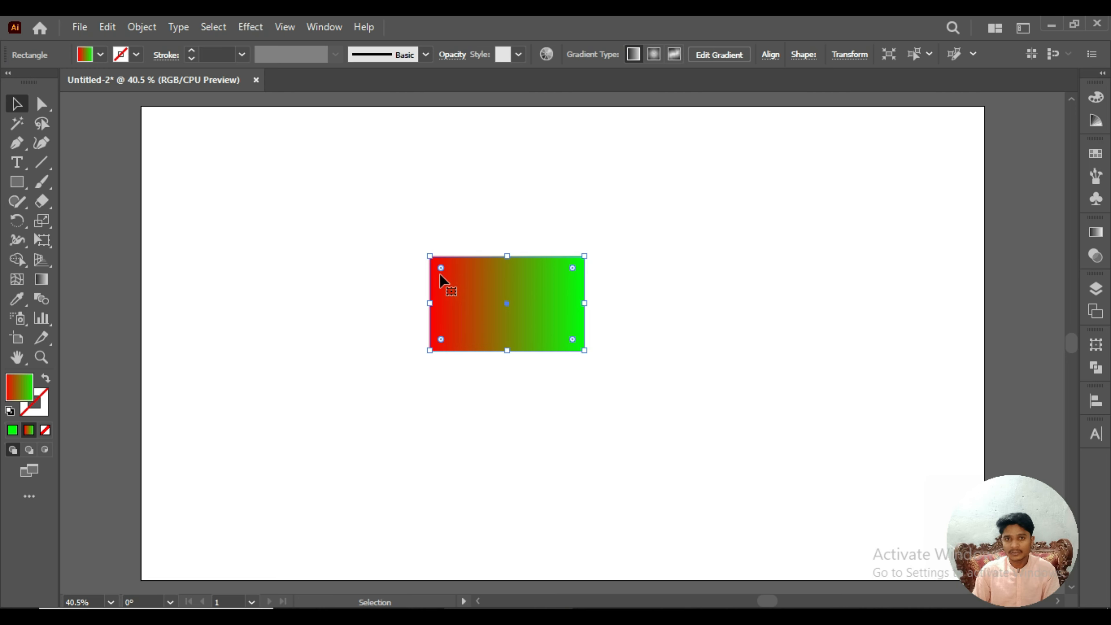
left_click(403, 278)
left_click(489, 282)
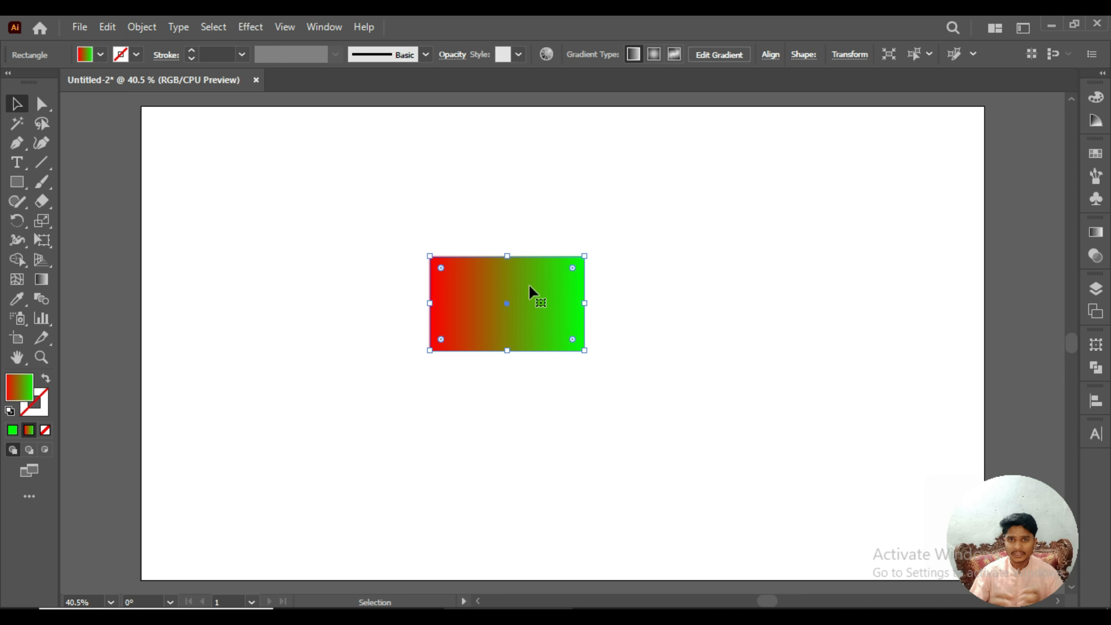
left_click(483, 206)
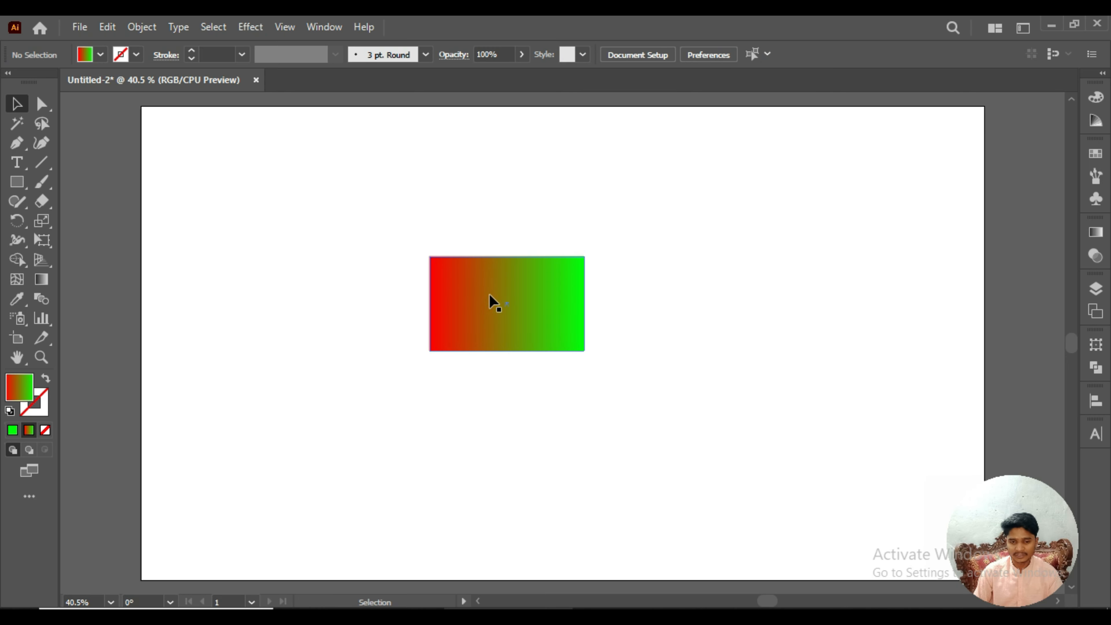
left_click(437, 311)
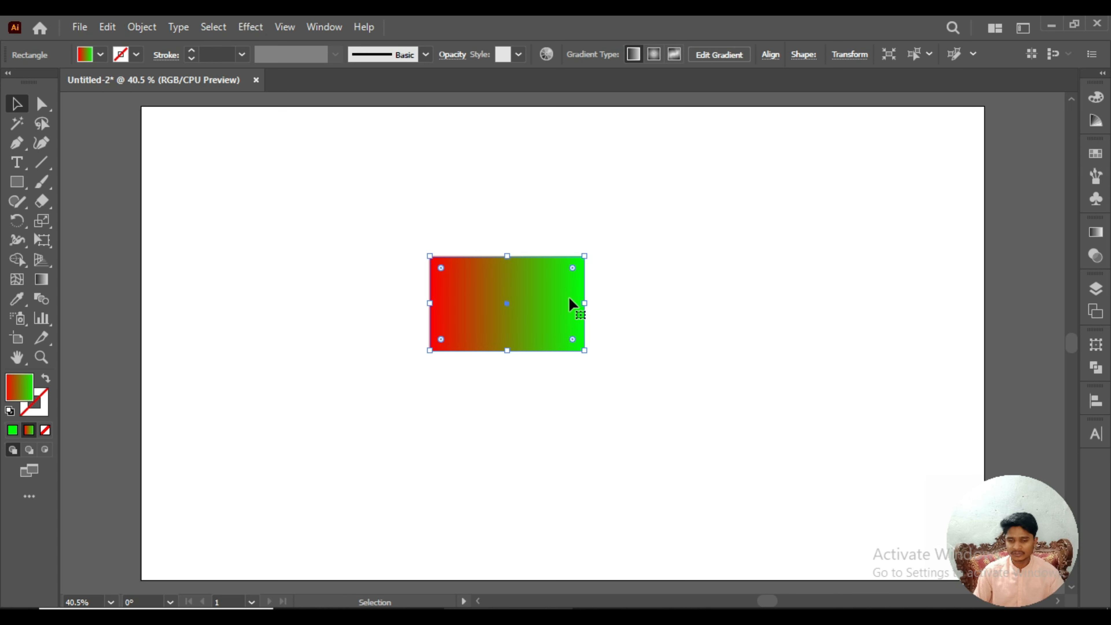
left_click(667, 245)
left_click(526, 313)
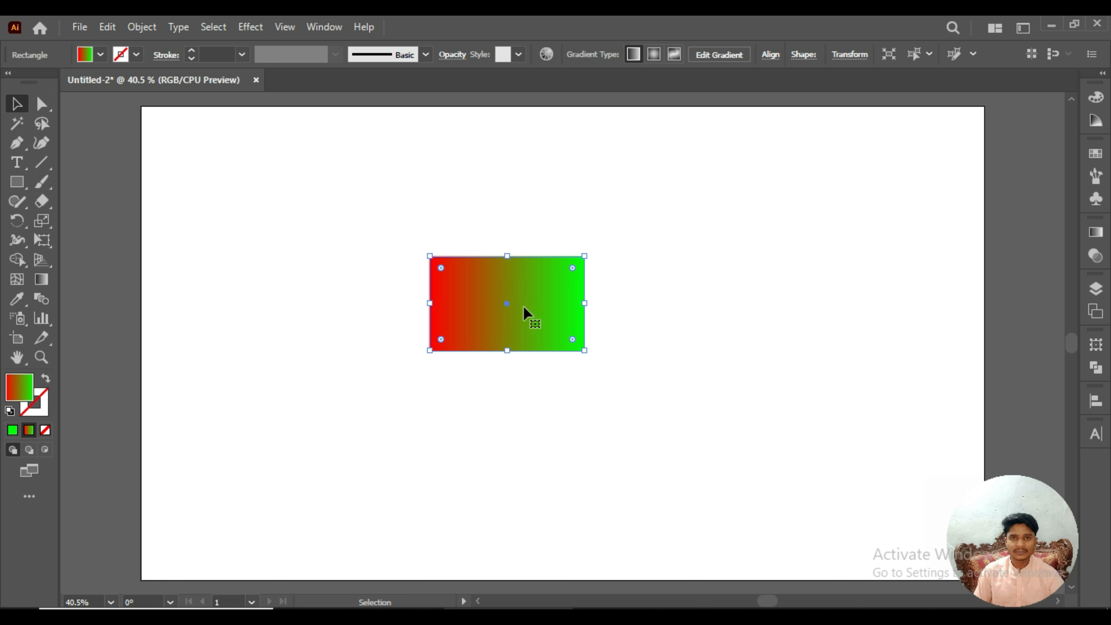
left_click(536, 218)
- Duplicate the rectangle gradient's red color stop to a location of about 16%
left_click(529, 314)
left_click(1096, 232)
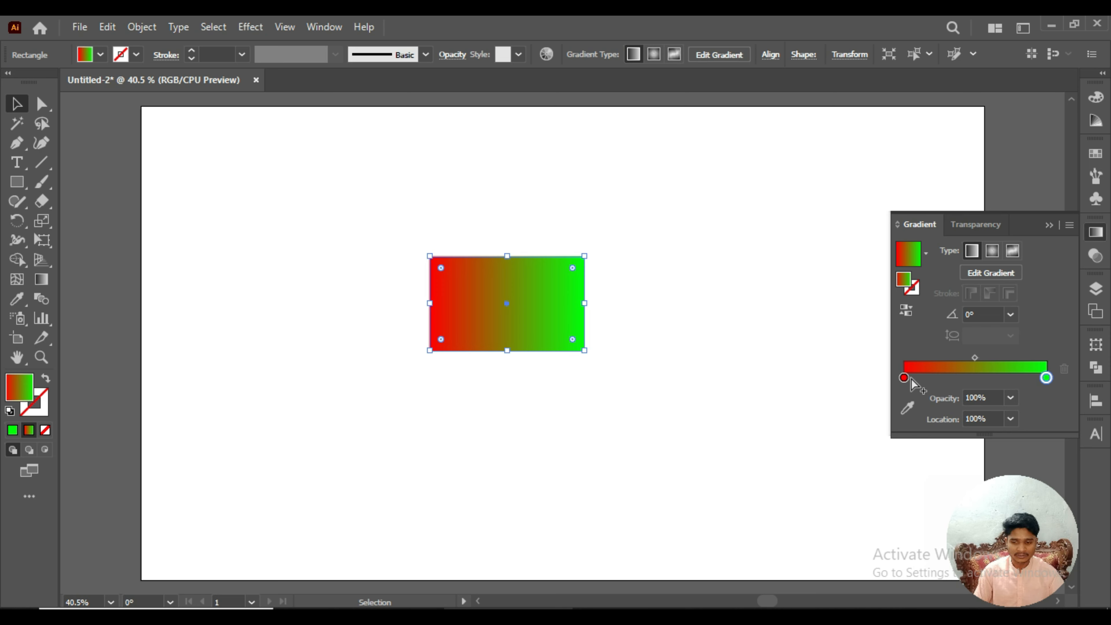
left_click_drag(903, 377, 927, 377)
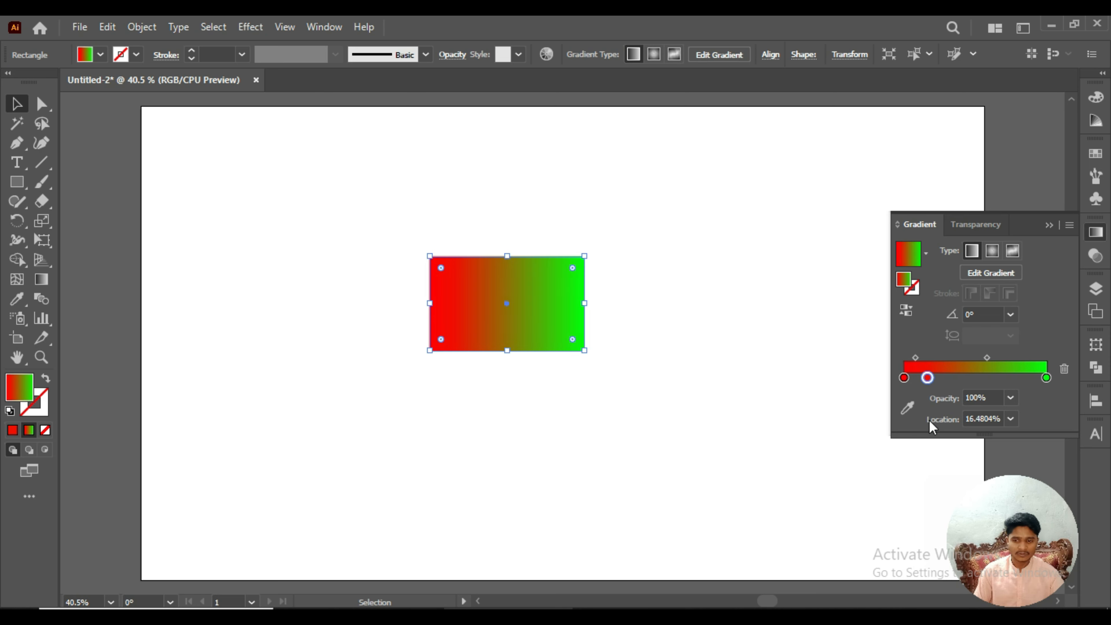
- Turn the gradient's color stop at about 16% yellow by raising its green value to 236
double_click(928, 378)
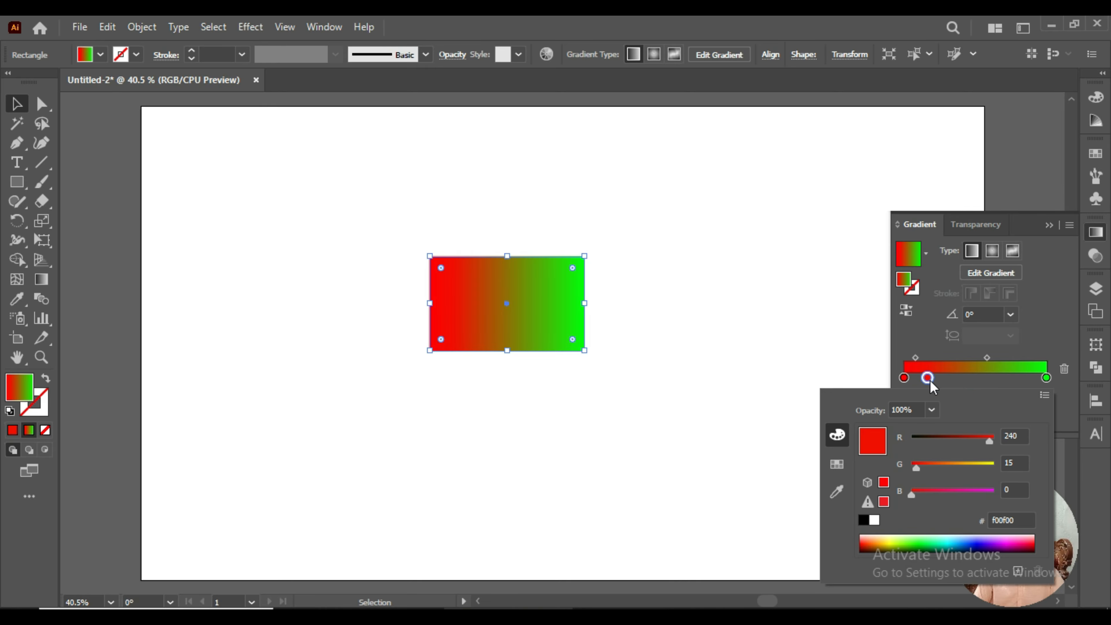
left_click_drag(961, 465, 990, 461)
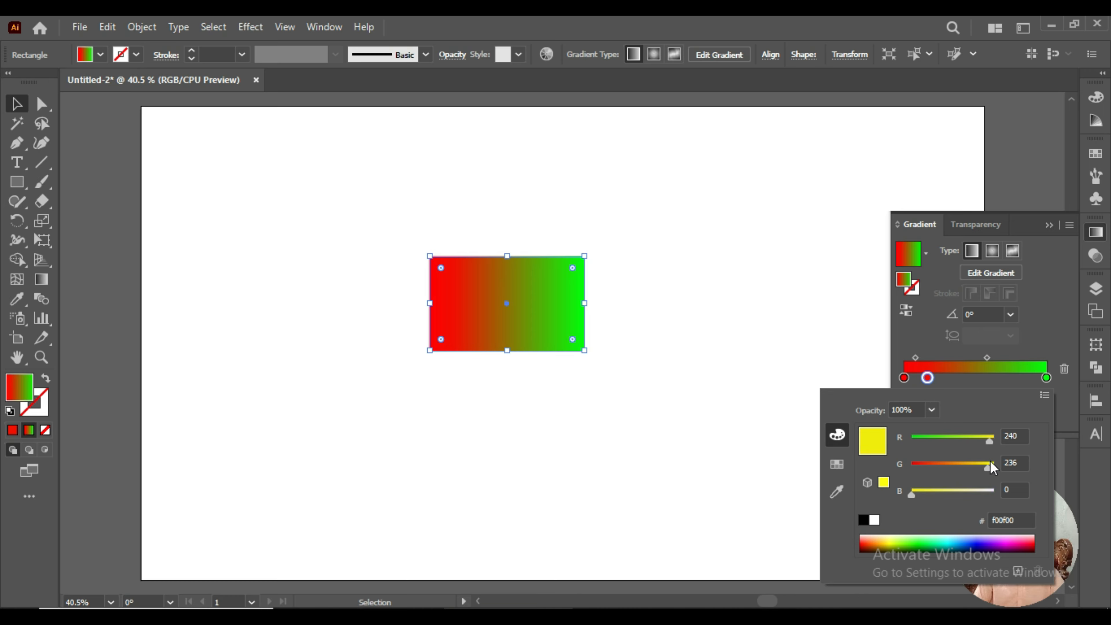
left_click(962, 385)
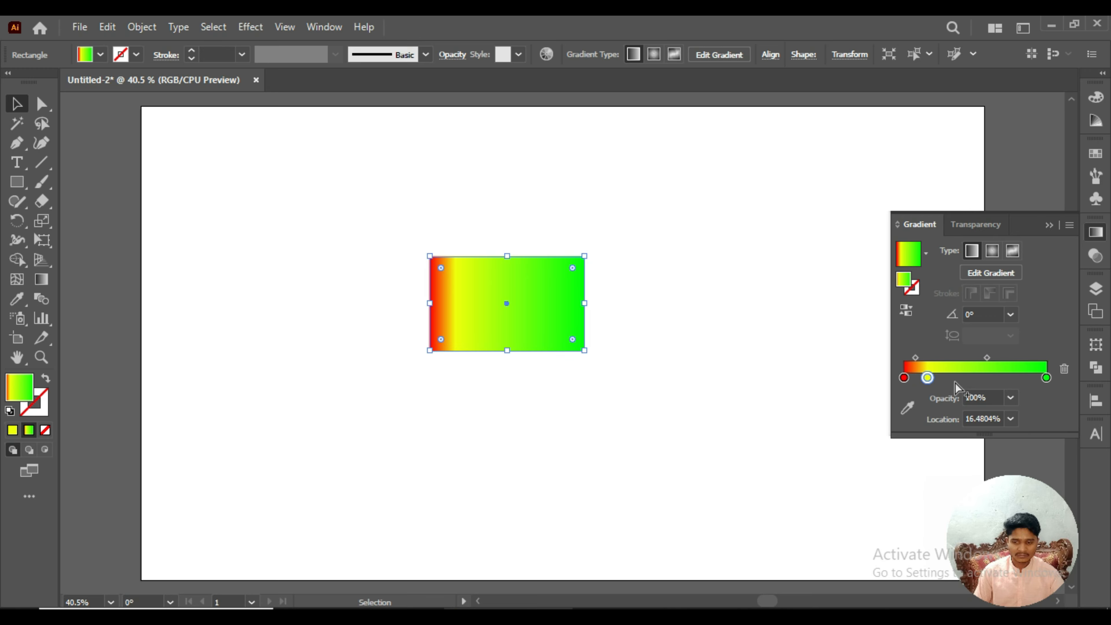
- Add a color stop at about 49% of the gradient and raise its blue value to 255 for a pale cyan
left_click(974, 377)
double_click(974, 377)
left_click_drag(947, 484, 997, 486)
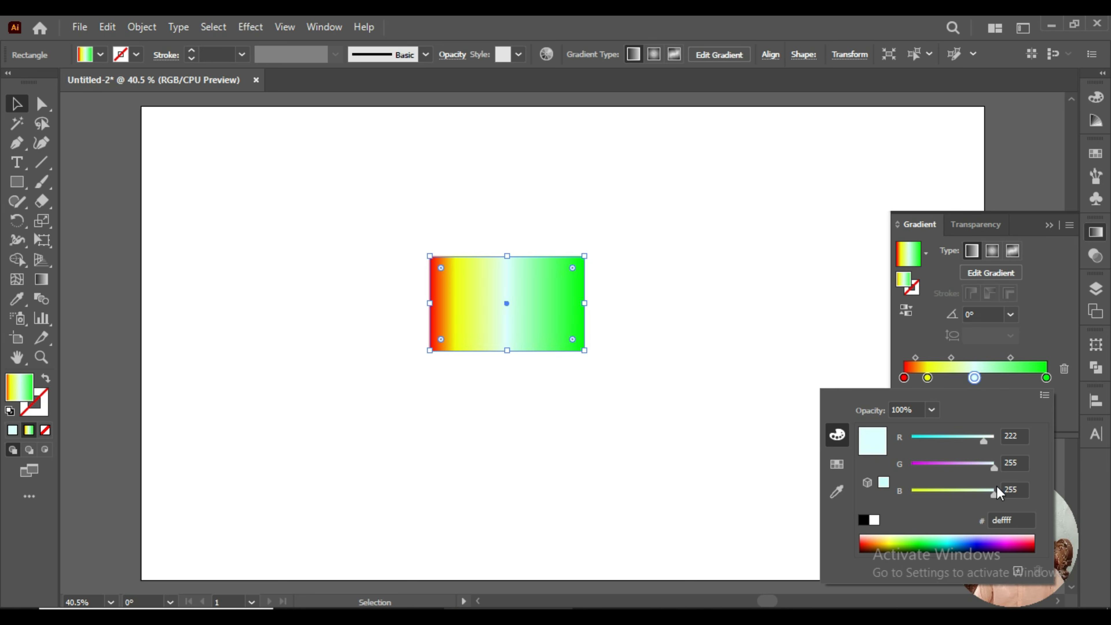
left_click(982, 383)
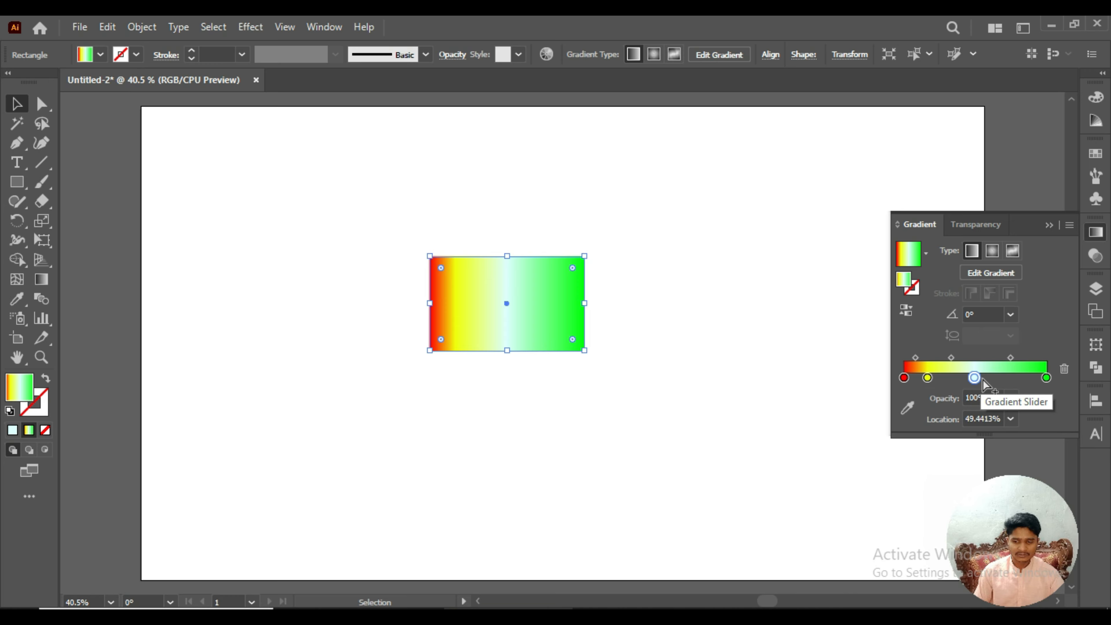
- Add a color stop at about 75% of the gradient, set its red value to 0 for turquoise 00ffe3, and deselect the rectangle
left_click(1010, 383)
double_click(1011, 381)
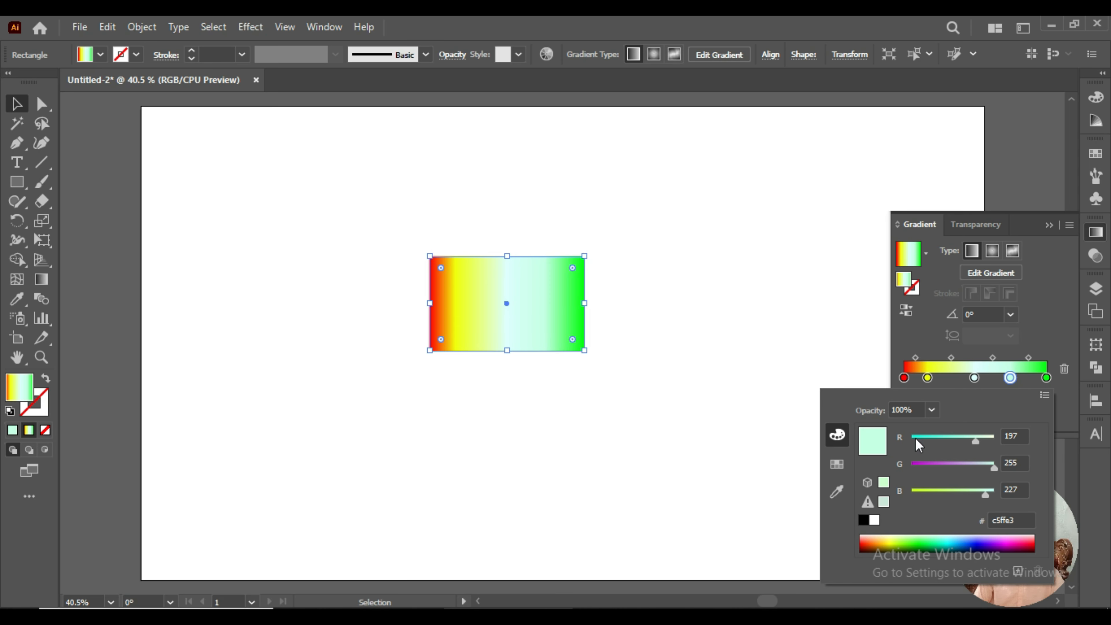
left_click_drag(916, 439, 901, 446)
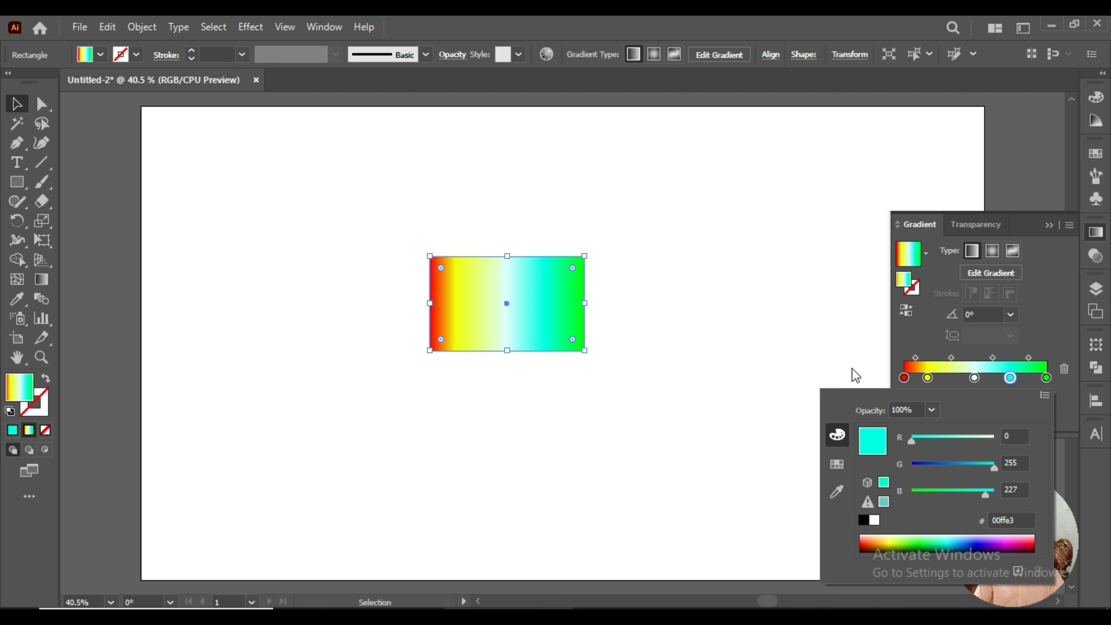
left_click(359, 238)
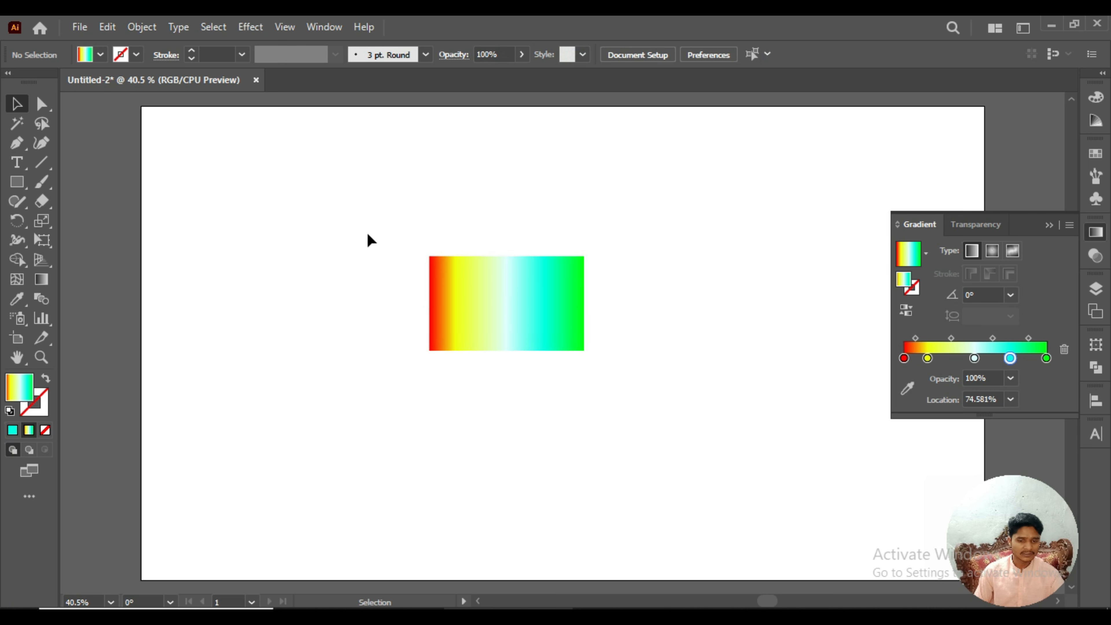
- Redraw the rectangle's gradient with the Gradient tool in vertical and diagonal directions, finishing nearly vertical with red at the top and green at the bottom
left_click(488, 285)
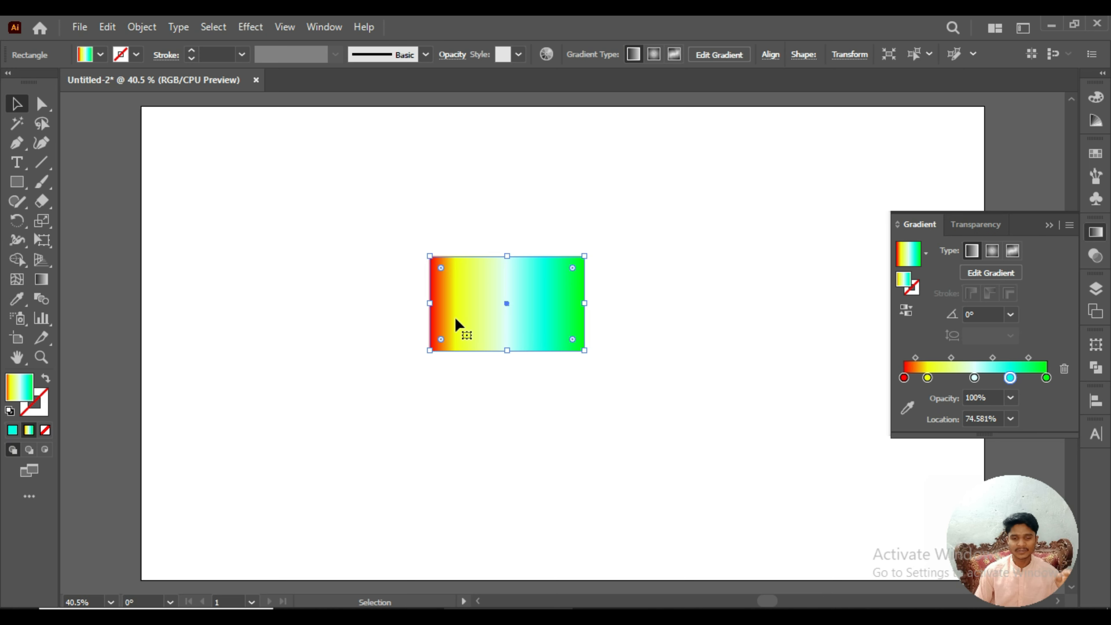
left_click(43, 280)
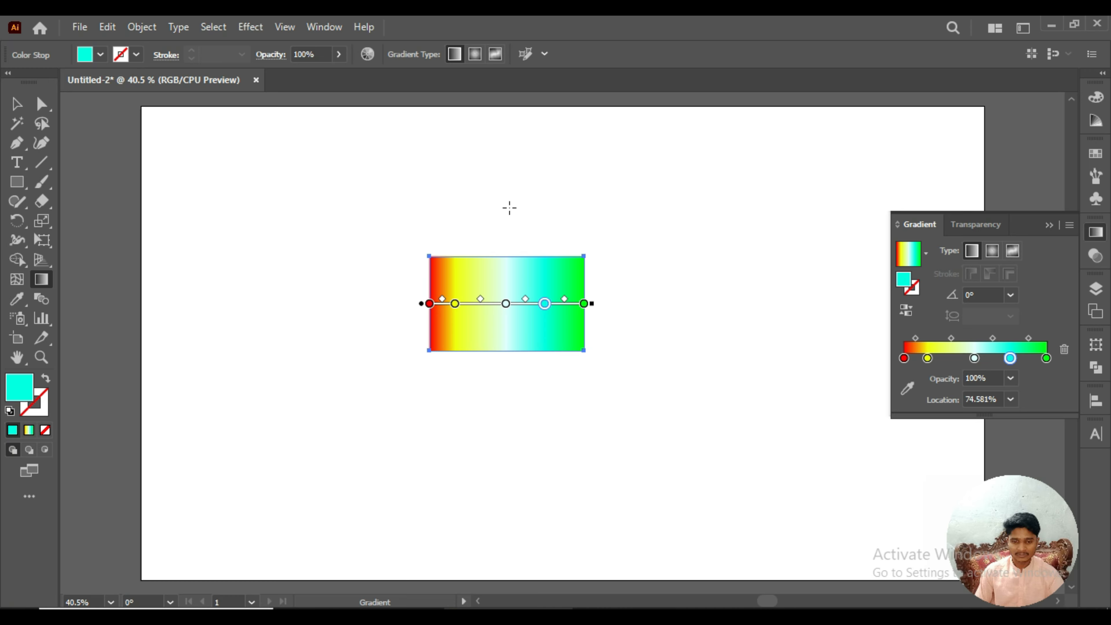
left_click_drag(508, 186, 506, 346)
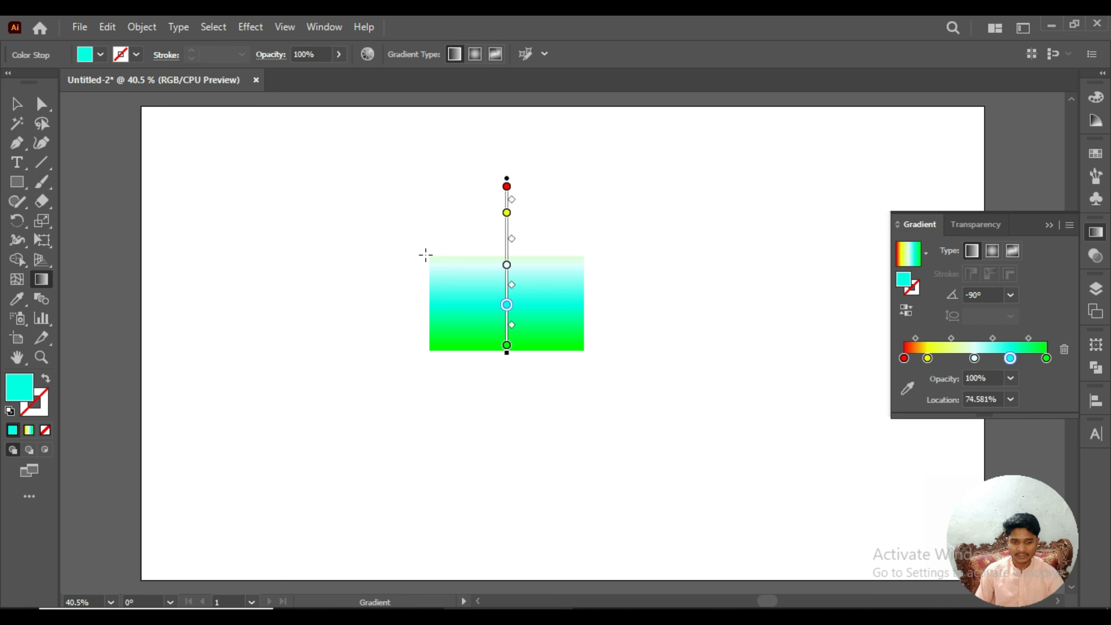
left_click_drag(425, 254, 587, 356)
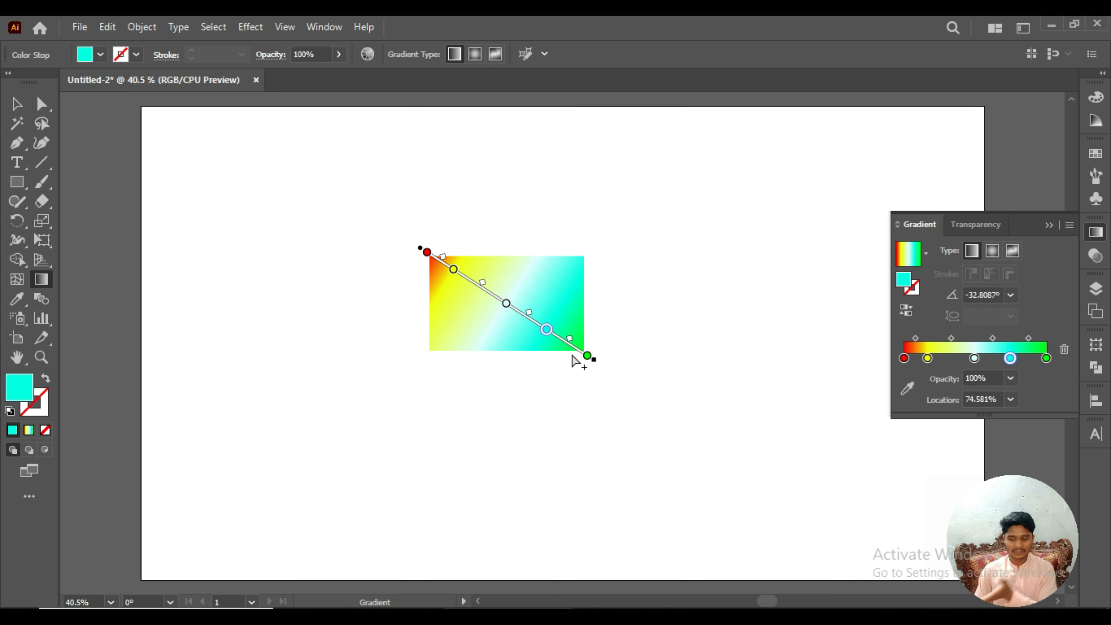
left_click_drag(597, 237, 424, 358)
left_click_drag(504, 171, 507, 345)
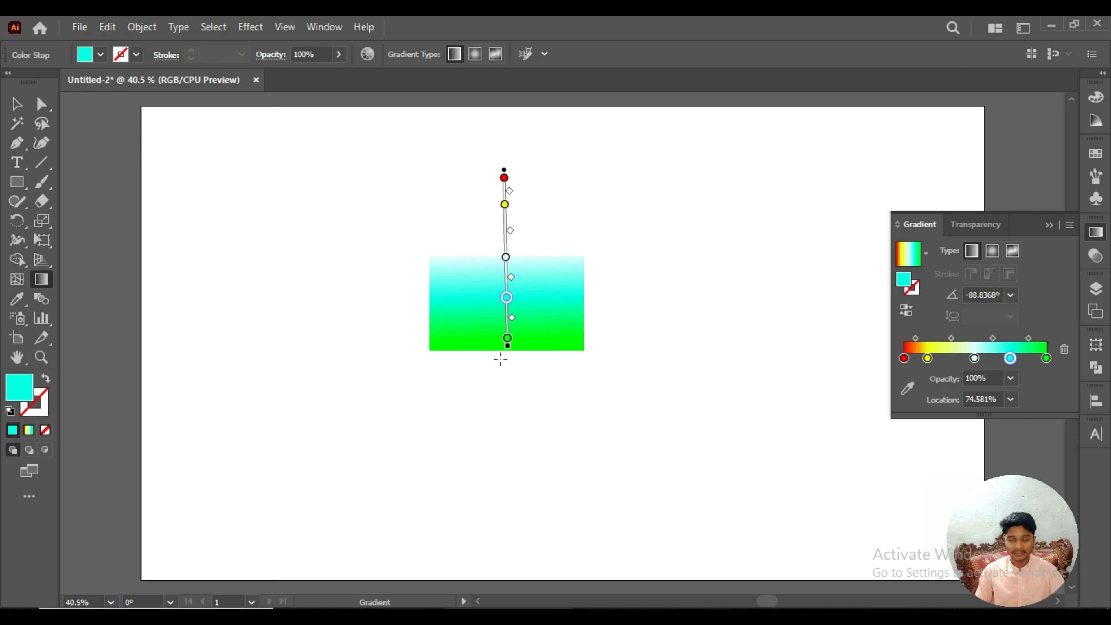
left_click_drag(505, 250, 509, 355)
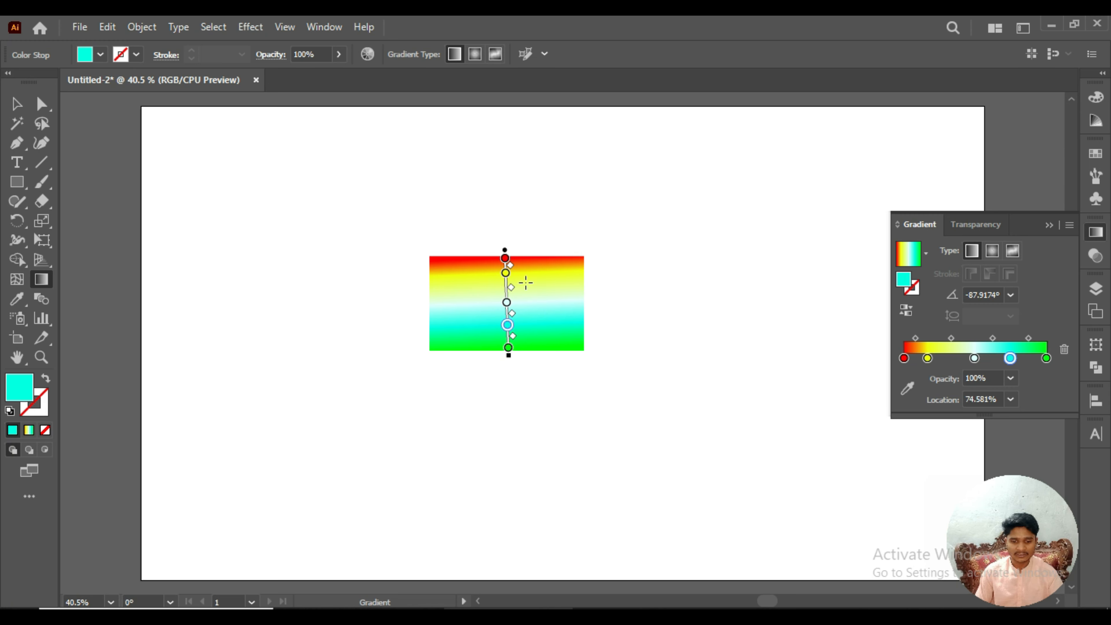
left_click_drag(531, 261, 535, 344)
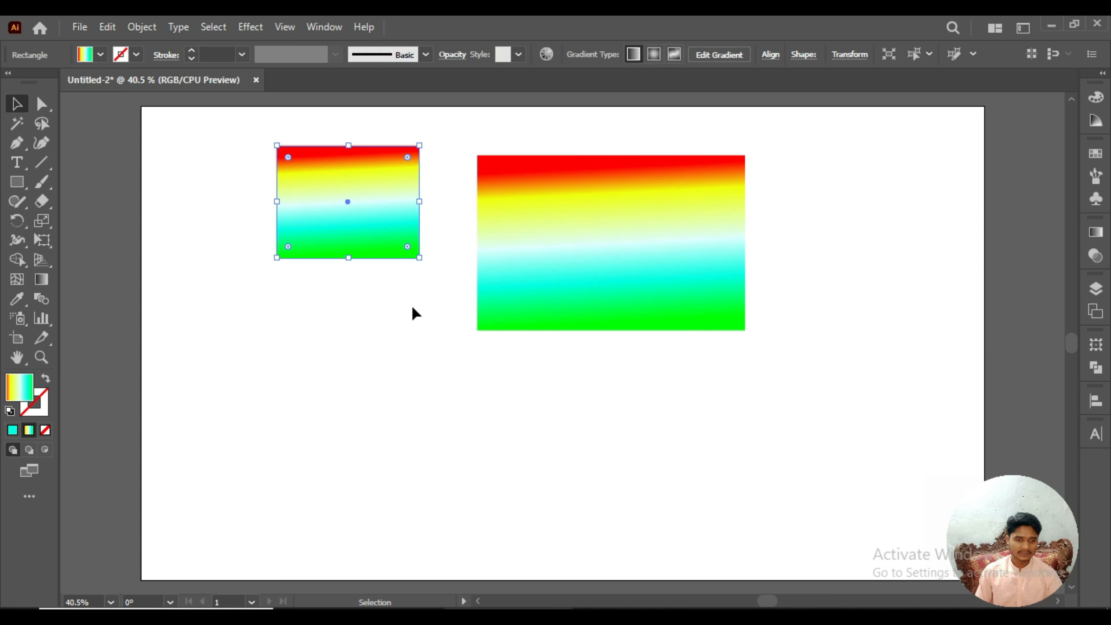
left_click(409, 299)
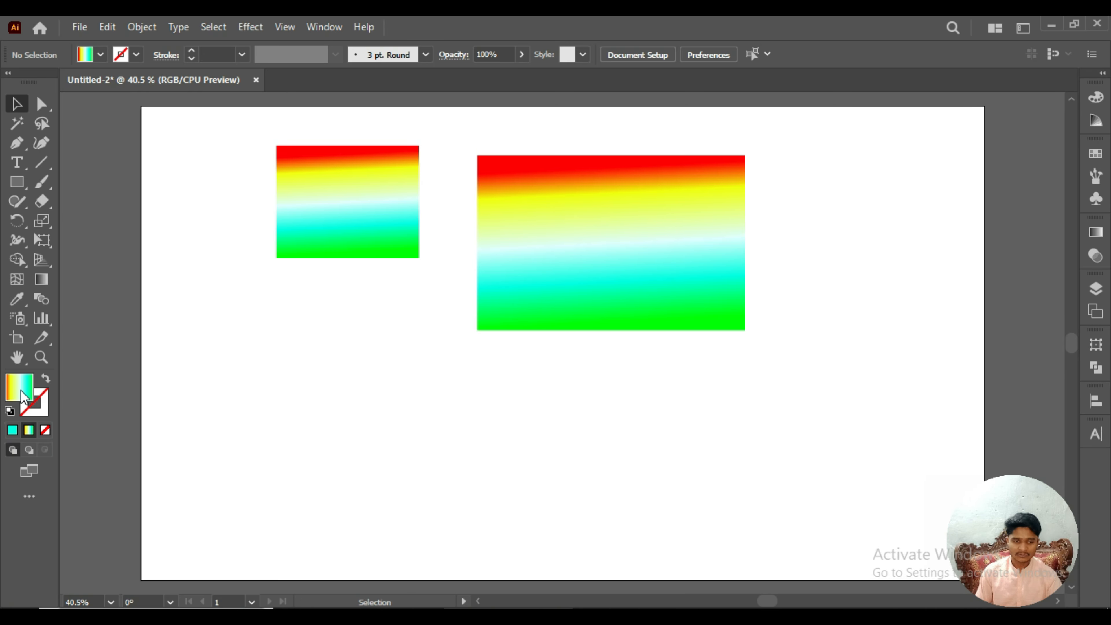
left_click_drag(216, 318, 346, 407)
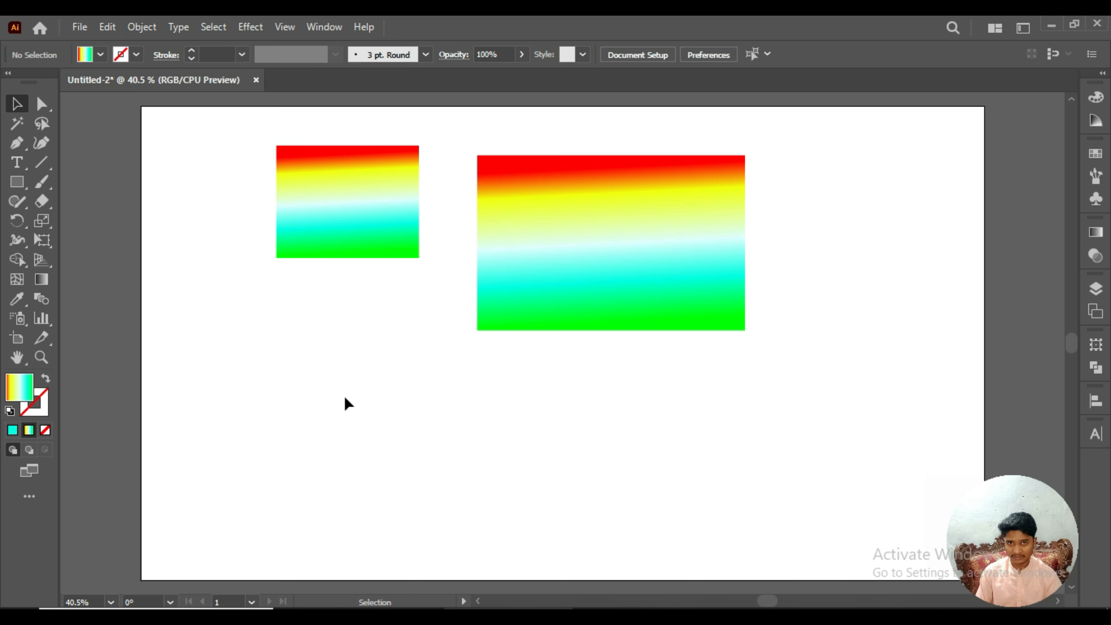
left_click(603, 231)
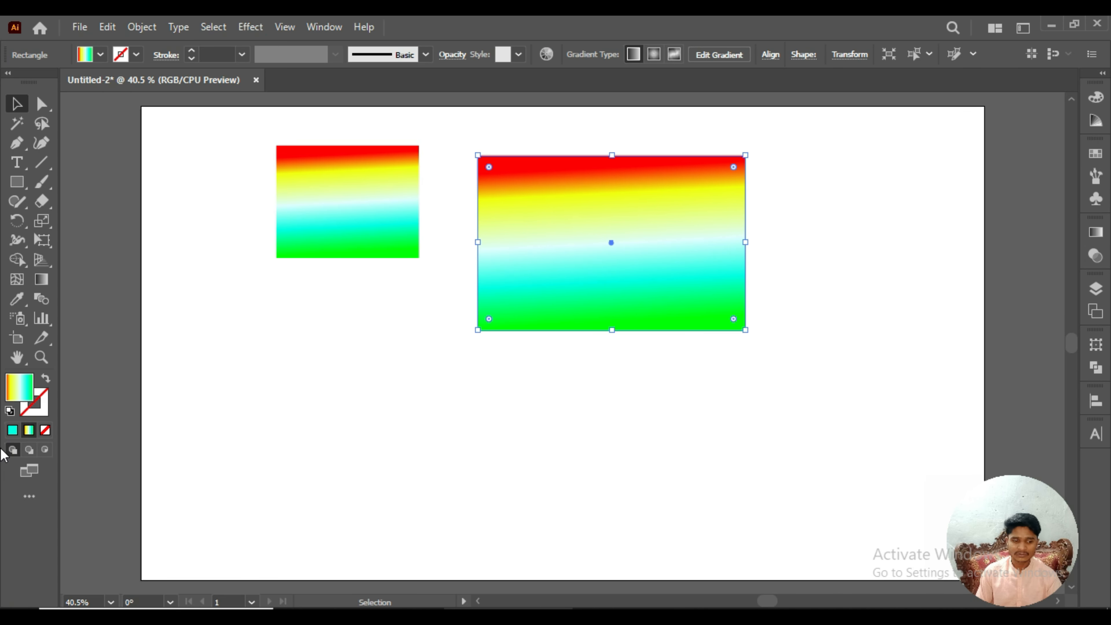
left_click(211, 268)
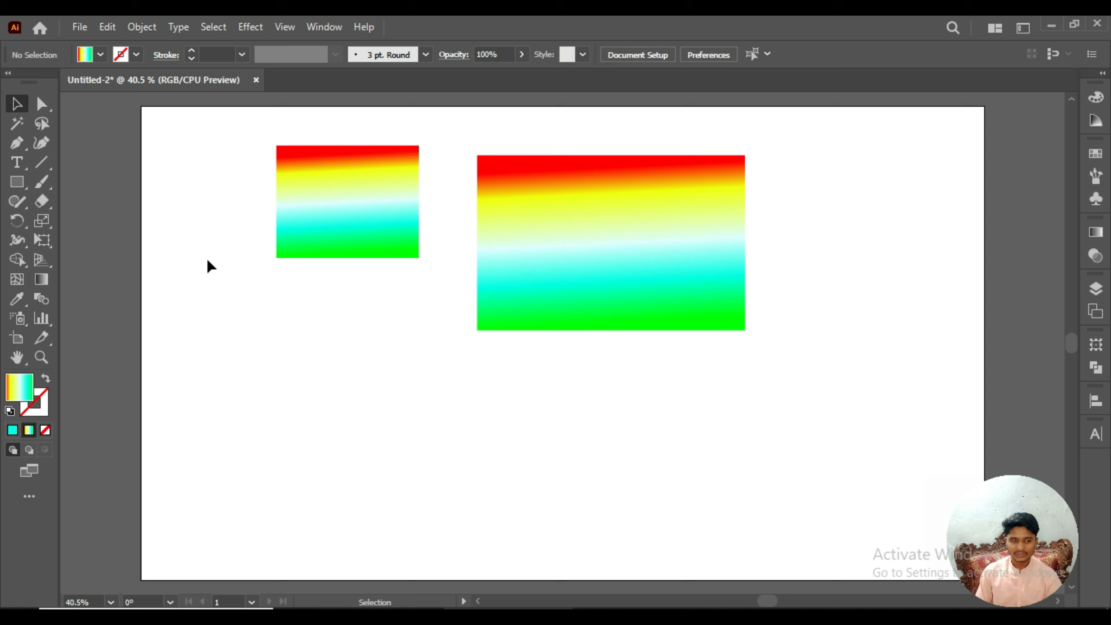
- Draw two more small rectangles with the multi-color gradient fill below the existing smaller rectangle
left_click(18, 183)
left_click_drag(177, 273, 263, 350)
mouse_move(309, 320)
left_mouse_down()
mouse_move(451, 407)
mouse_move(646, 490)
left_mouse_up()
- Draw two ellipses with the same gradient fill side by side below the large rectangle and deselect them
left_click(8, 186)
left_click(90, 221)
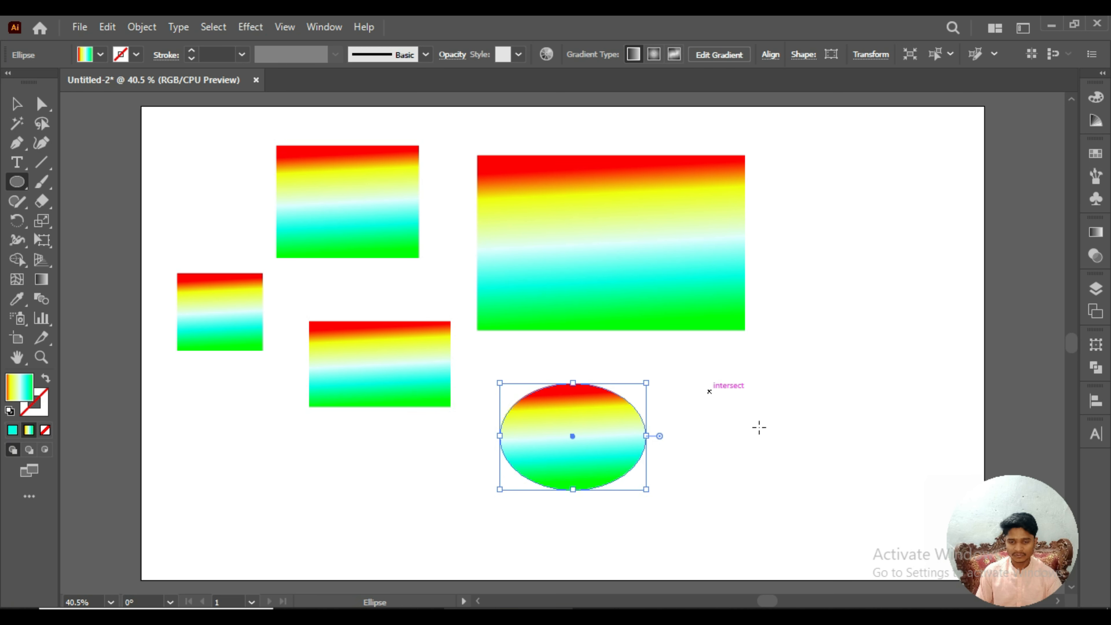
left_click_drag(710, 390, 914, 505)
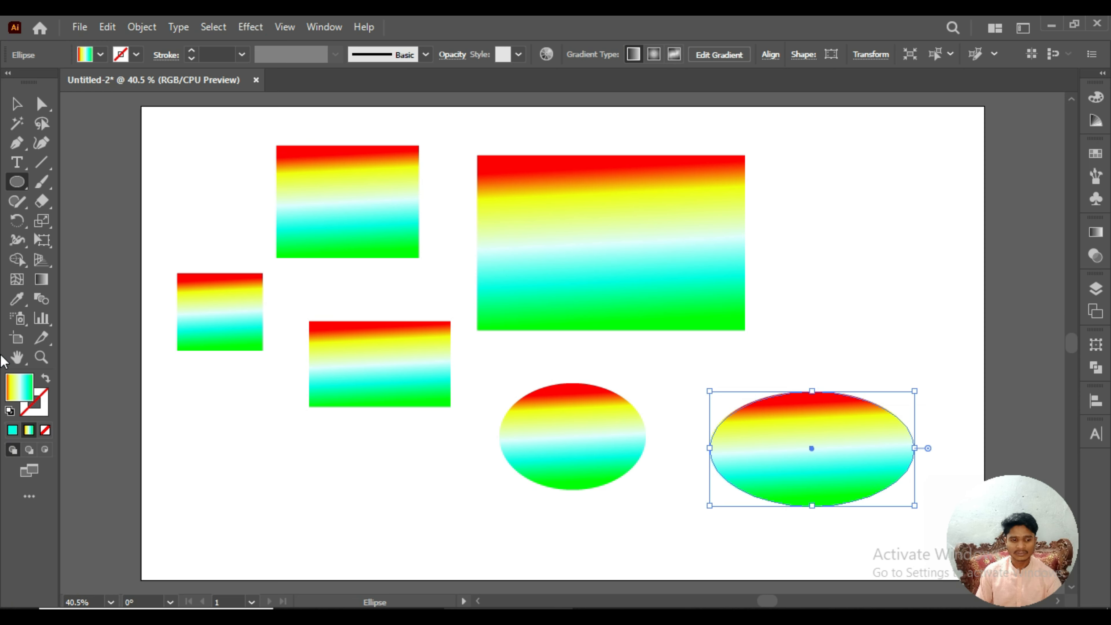
key("v")
key("ctrl+shift+a")
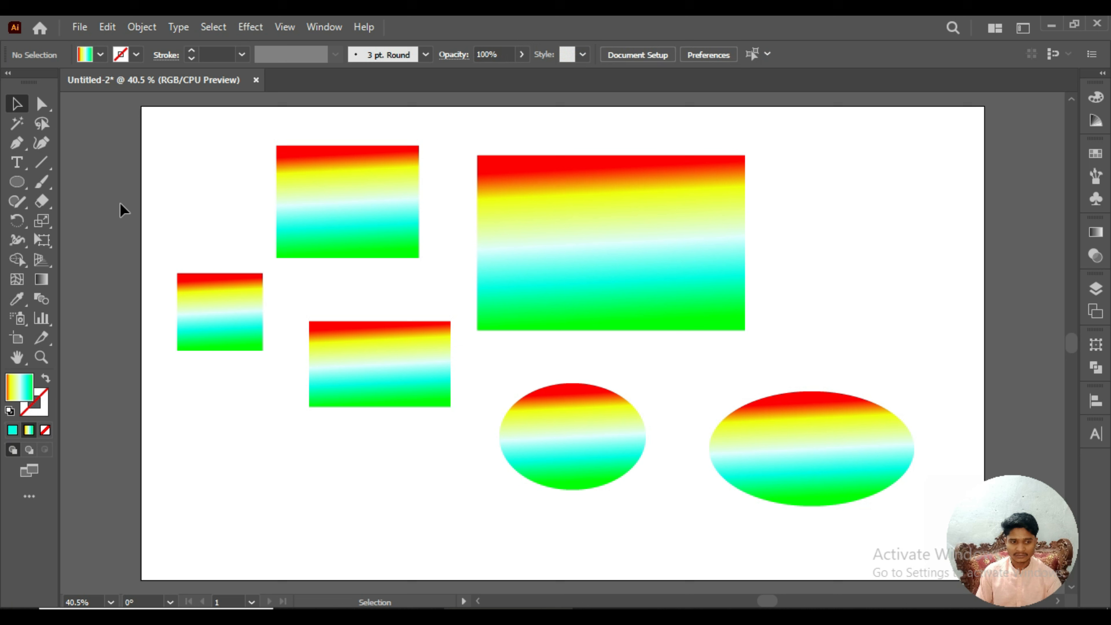
- Switch the fill to the solid color 00ffe3 and delete all rectangles and ellipses from the artboard
left_click(12, 431)
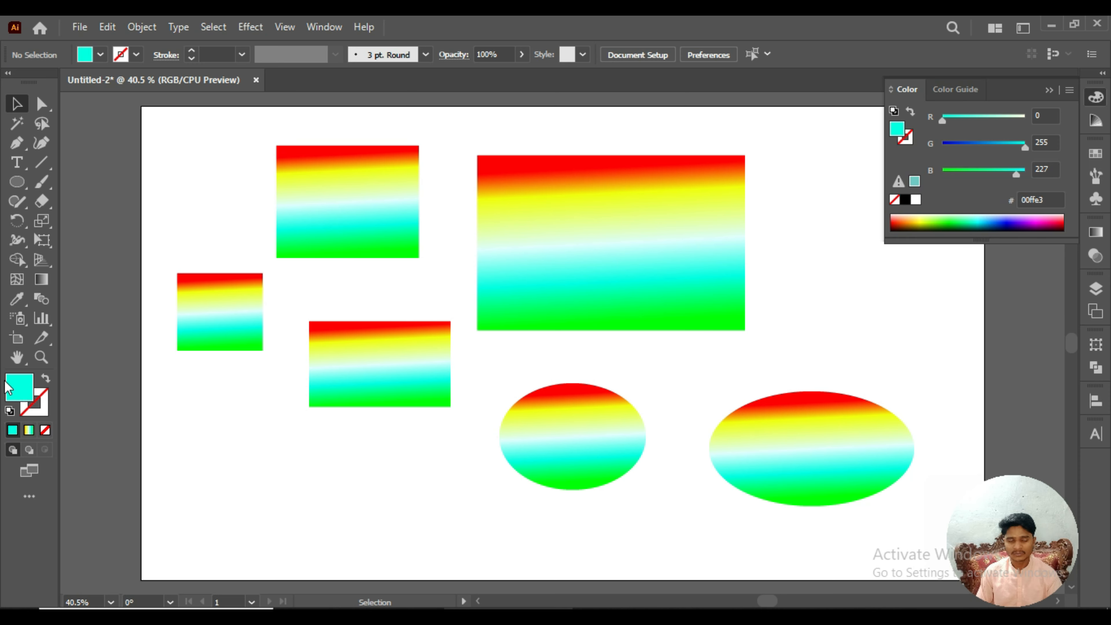
key("ctrl+a")
key("Delete")
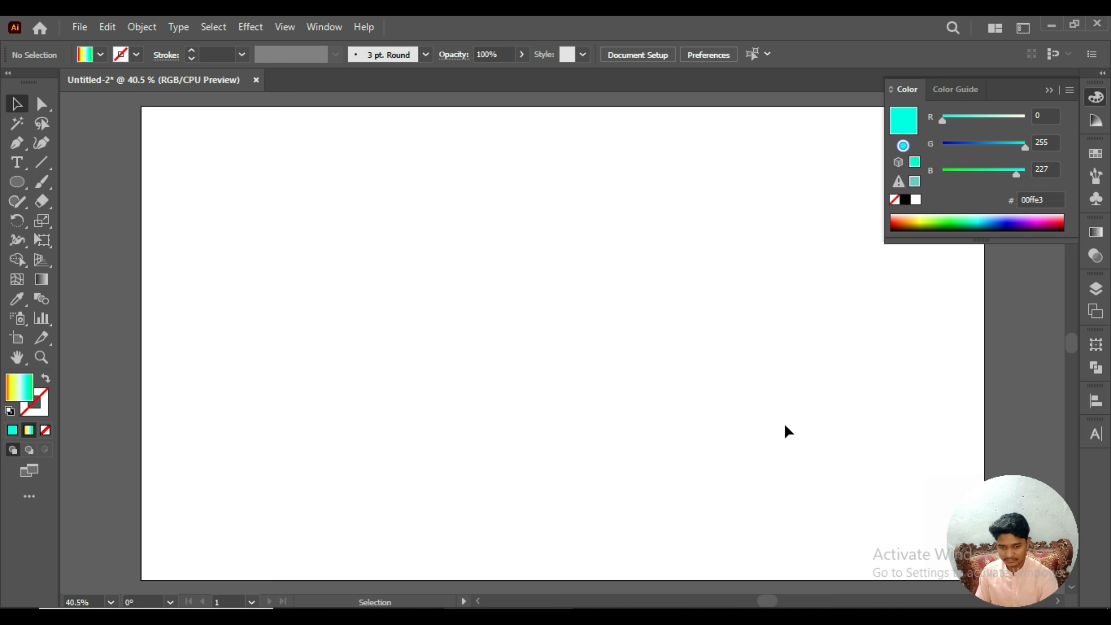